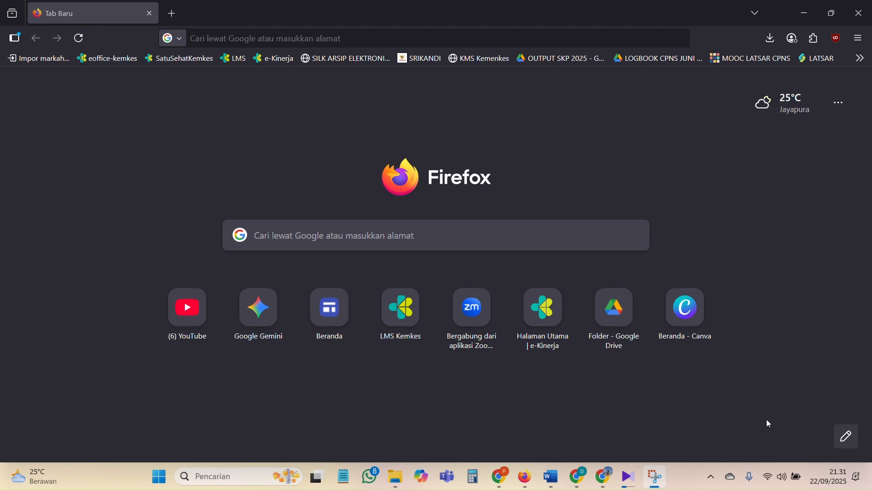
# Load the laboratory portal page from the copied address and open its patient registration form
pyautogui.click(490, 243)
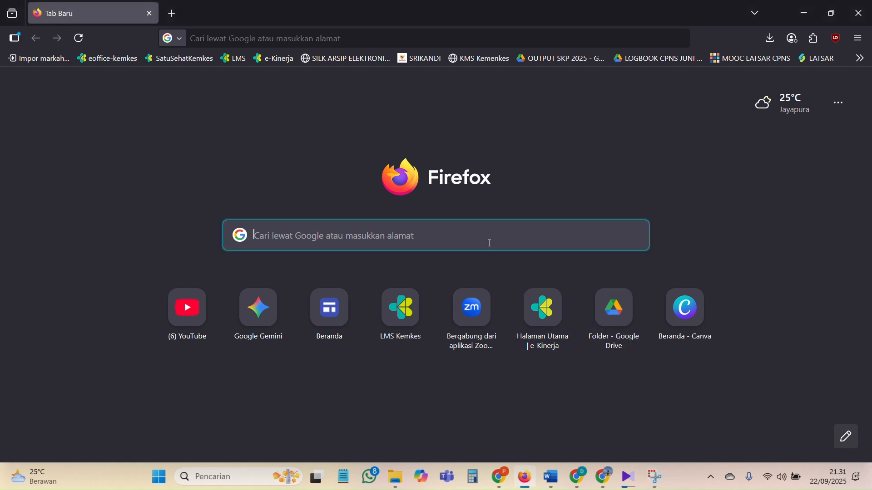
pyautogui.write('https://sites.google.com/view/patklinlabkesmaspapua/beranda')
pyautogui.press('Return')
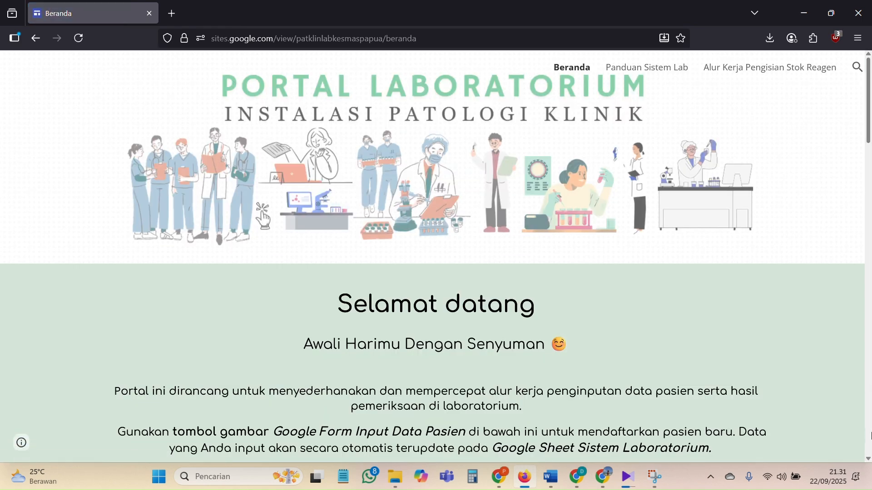
pyautogui.moveTo(870, 119); pyautogui.dragTo(870, 225)
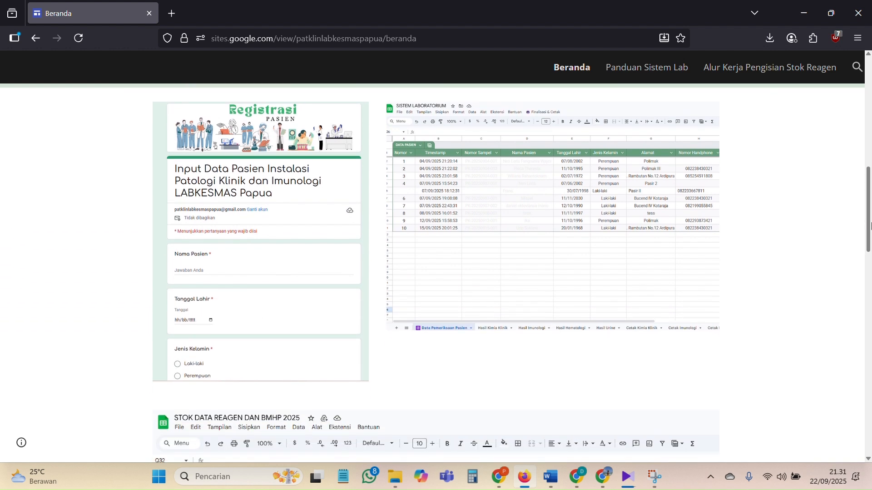
pyautogui.click(263, 246)
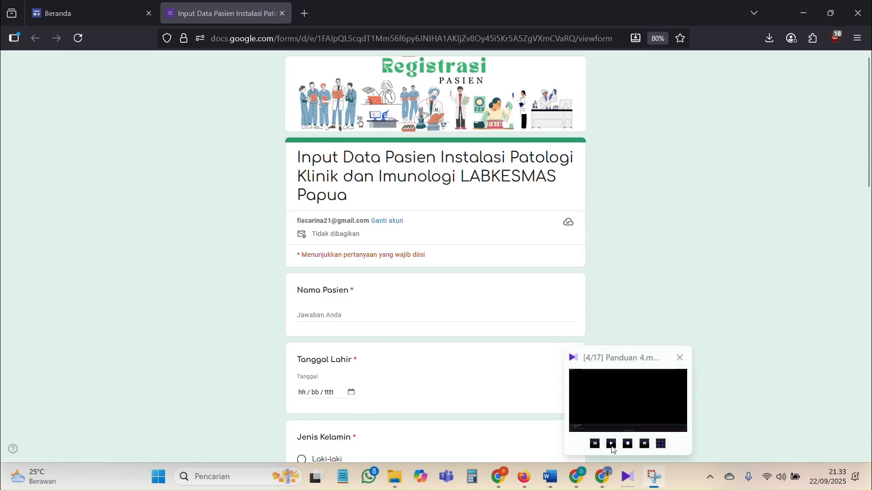
pyautogui.click(612, 446)
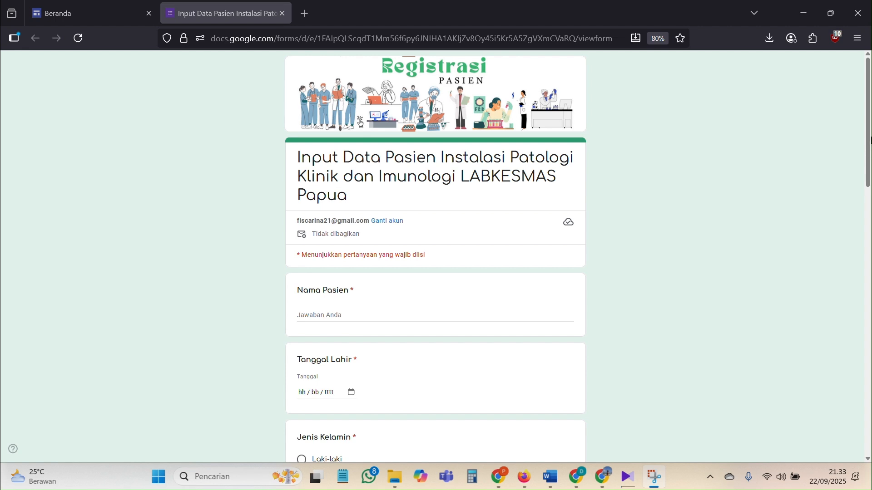
# Fill in the patient's name and date of birth, and set Jenis Kelamin to Perempuan
pyautogui.click(870, 140)
pyautogui.scroll(-3, 476, 252)
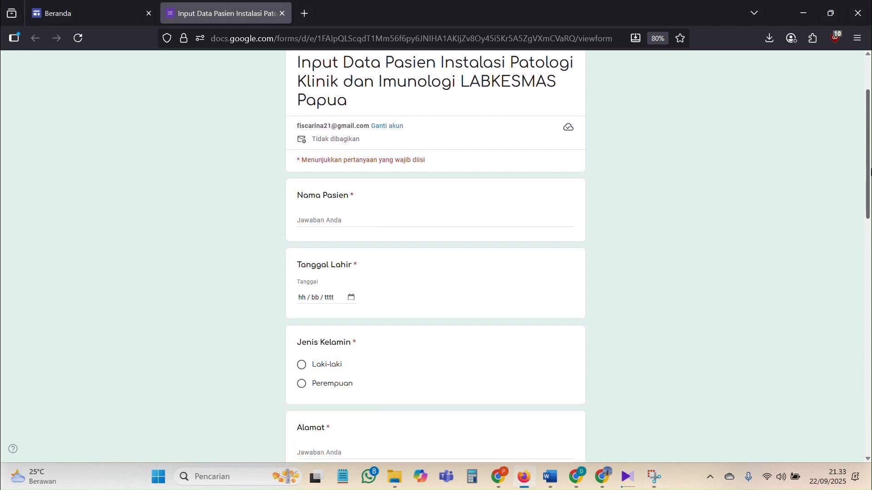
pyautogui.click(446, 221)
pyautogui.write('Ika')
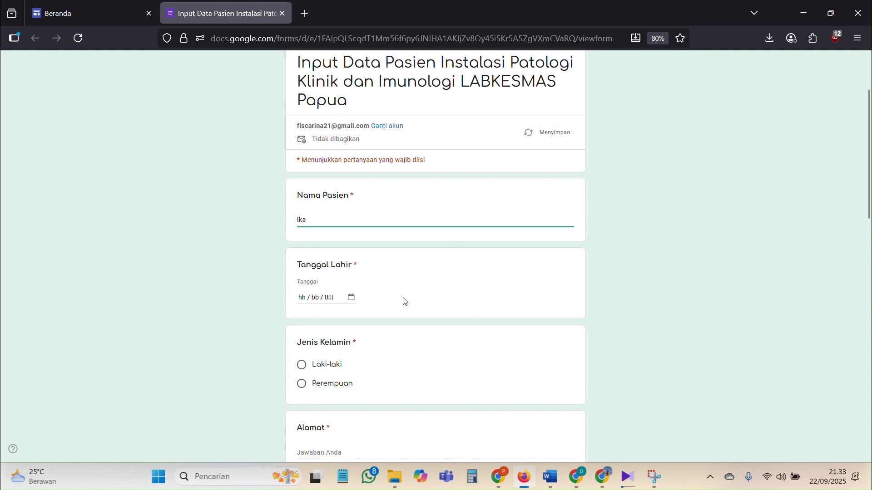
pyautogui.click(302, 298)
pyautogui.write('11/12/0001')
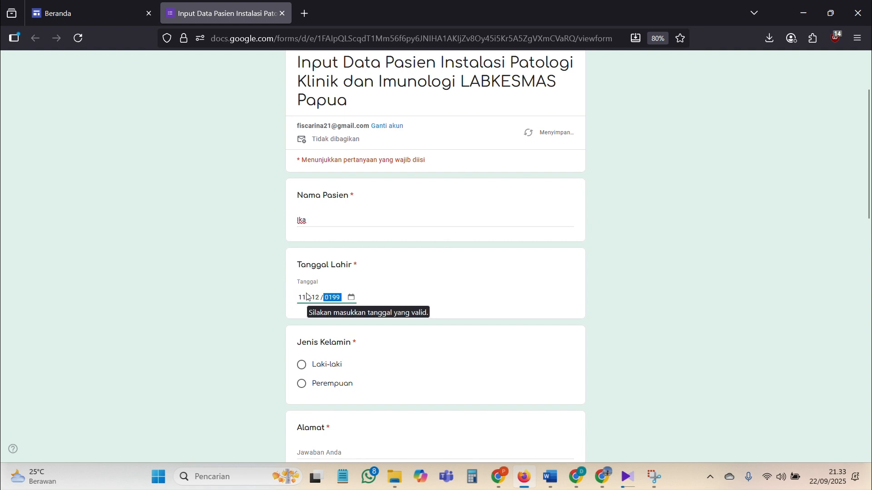
pyautogui.click(329, 385)
# Enter the patient's address and fill in Pengirim with "Atas Permintaan Sendiri"
pyautogui.scroll(-3, 350, 372)
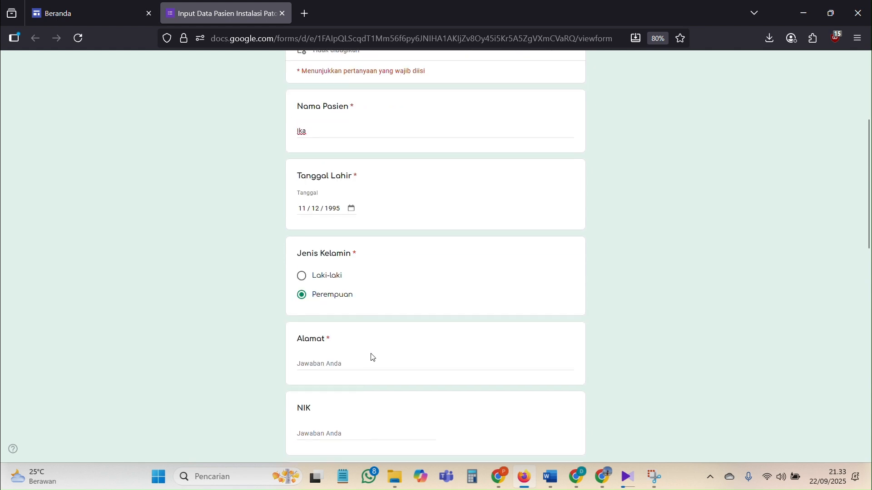
pyautogui.click(343, 301)
pyautogui.write('Polimak')
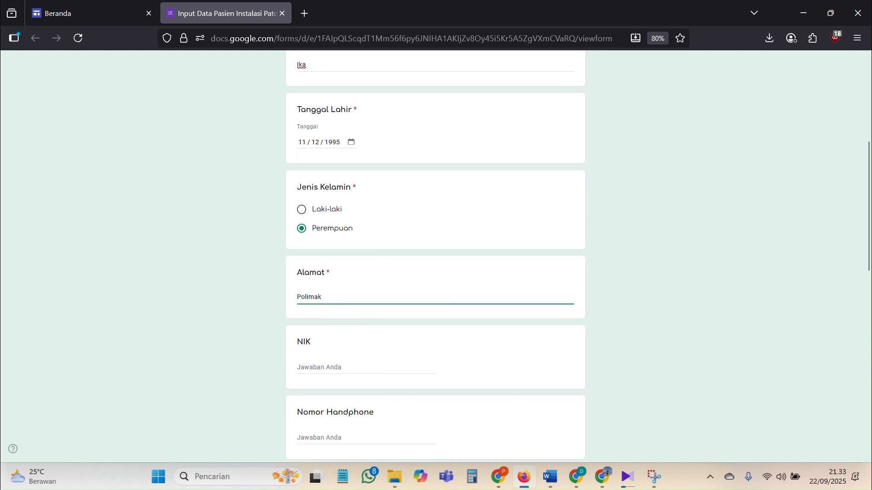
pyautogui.scroll(-4, 361, 325)
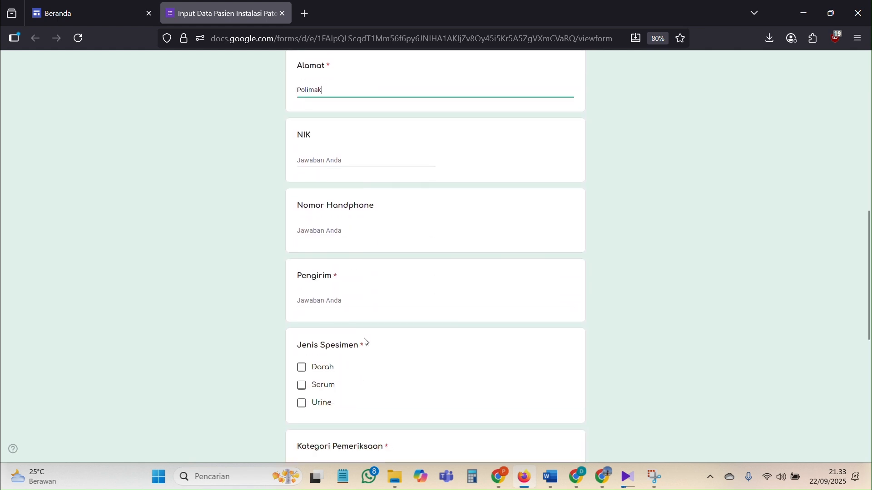
pyautogui.click(359, 300)
pyautogui.write('Ata')
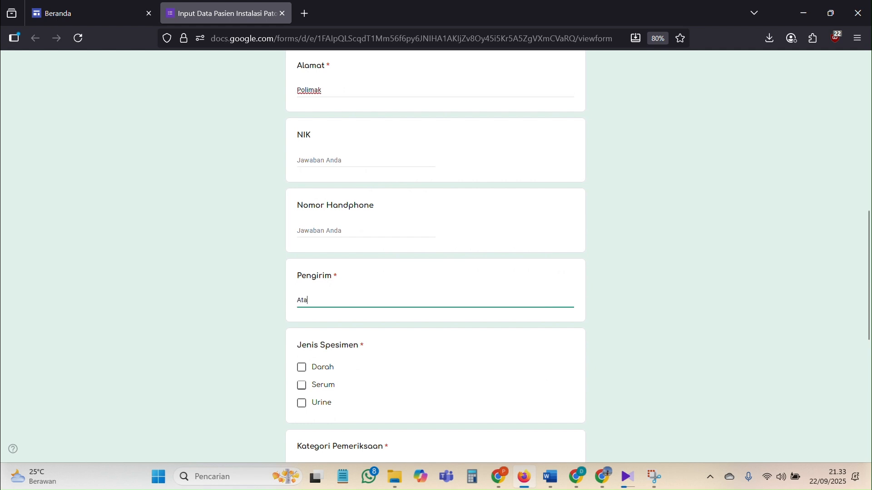
pyautogui.write('s Permintaan Sendiri')
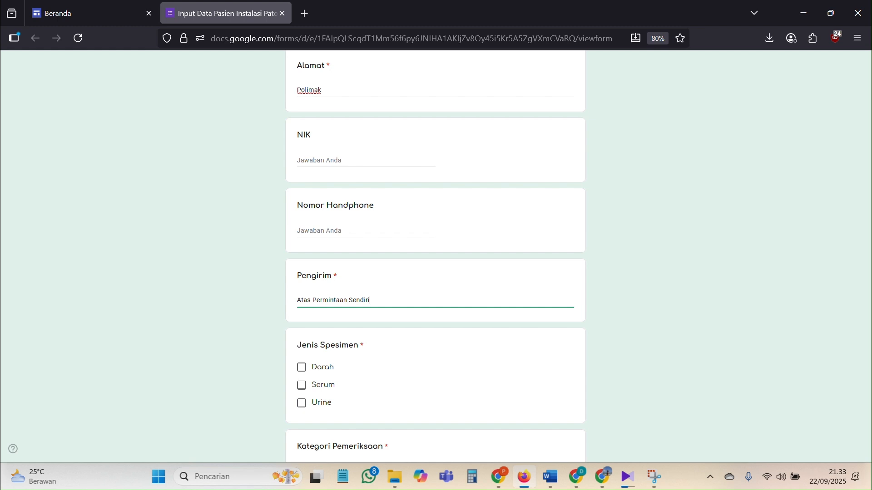
# Select Darah and Serum as specimen types, and Kimia Klinik and Hematologi as examination categories
pyautogui.scroll(-3, 312, 253)
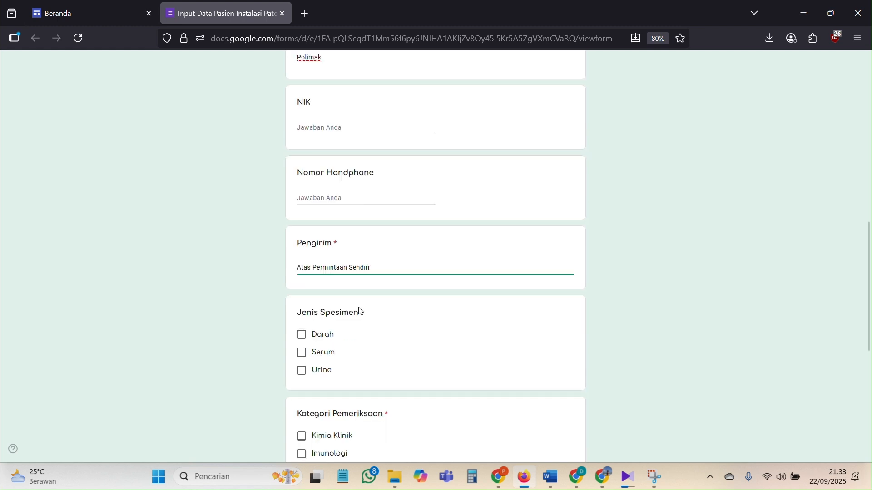
pyautogui.click(320, 213)
pyautogui.click(320, 231)
pyautogui.click(320, 314)
pyautogui.click(327, 352)
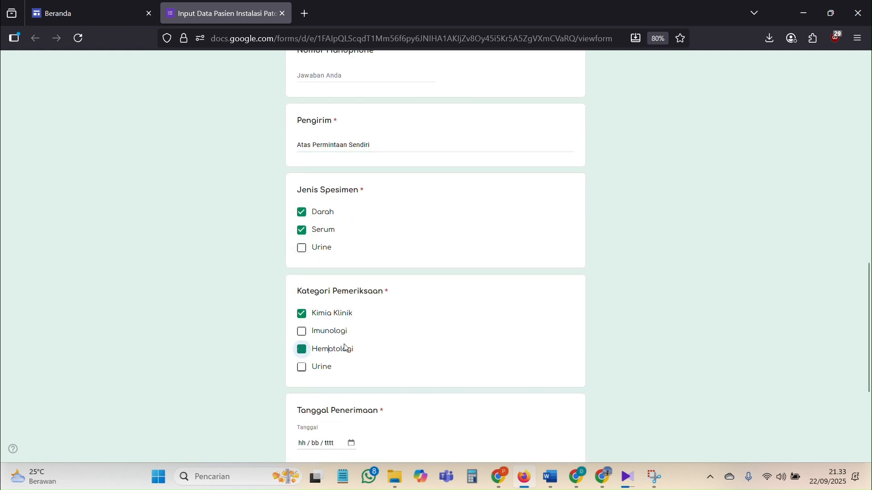
# Set both Tanggal Penerimaan and Tanggal Pengujian to 22/09/2025 and submit the form
pyautogui.scroll(-3, 405, 348)
pyautogui.click(303, 290)
pyautogui.write('2209202')
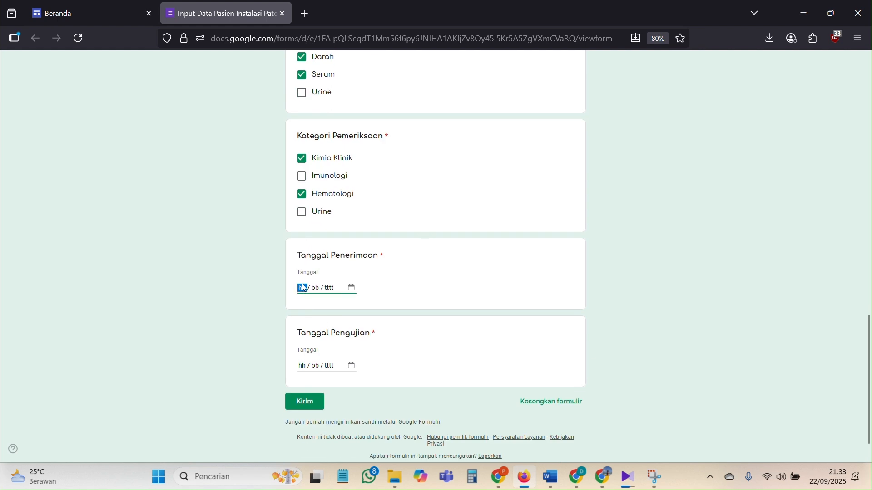
pyautogui.click(299, 364)
pyautogui.write('22092')
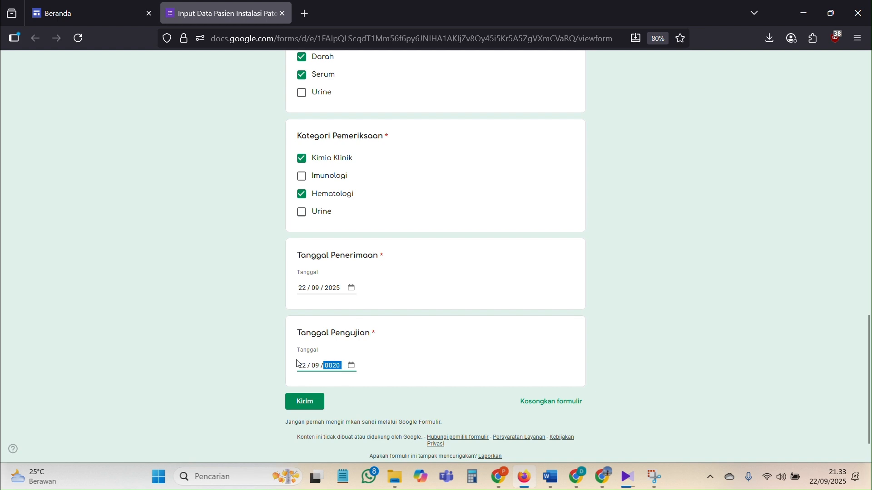
pyautogui.click(315, 404)
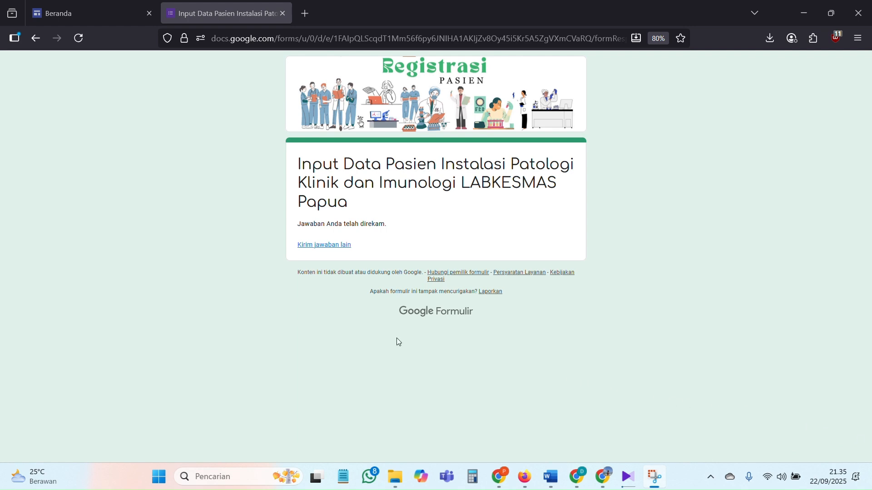
# Return to the portal page and open the Data Pemeriksaan Pasien sheet of the SISTEM LABORATORIUM spreadsheet
pyautogui.click(48, 15)
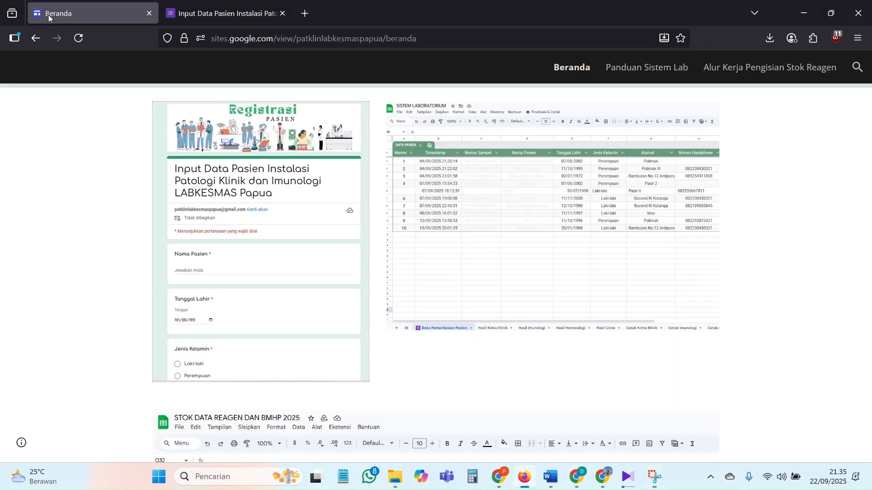
pyautogui.click(544, 212)
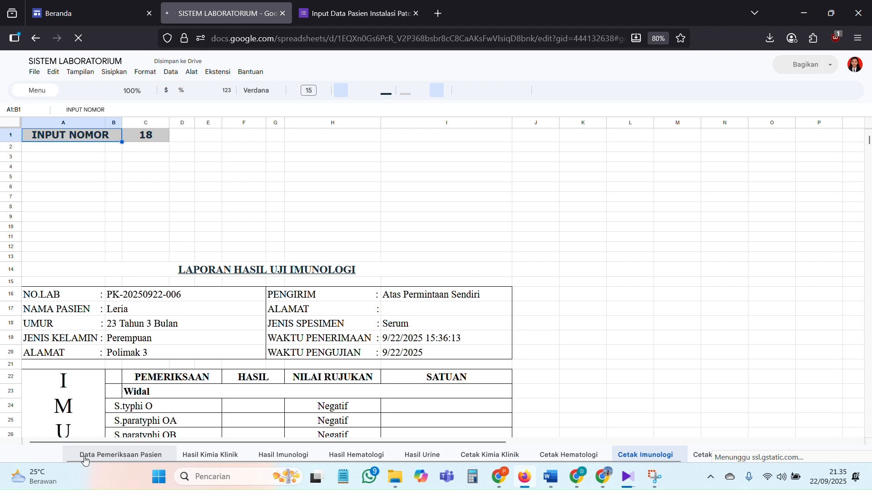
pyautogui.click(84, 458)
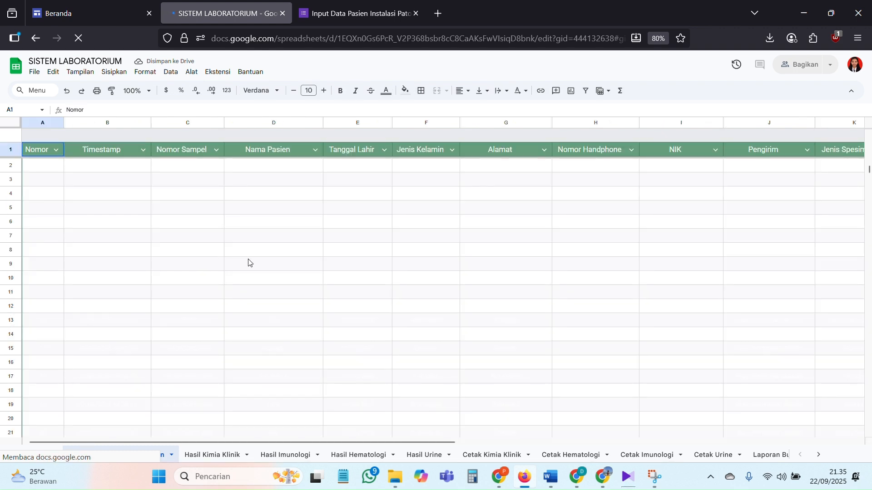
# Examine the newly registered patient's row across all columns of the patient data table
pyautogui.scroll(-5, 259, 391)
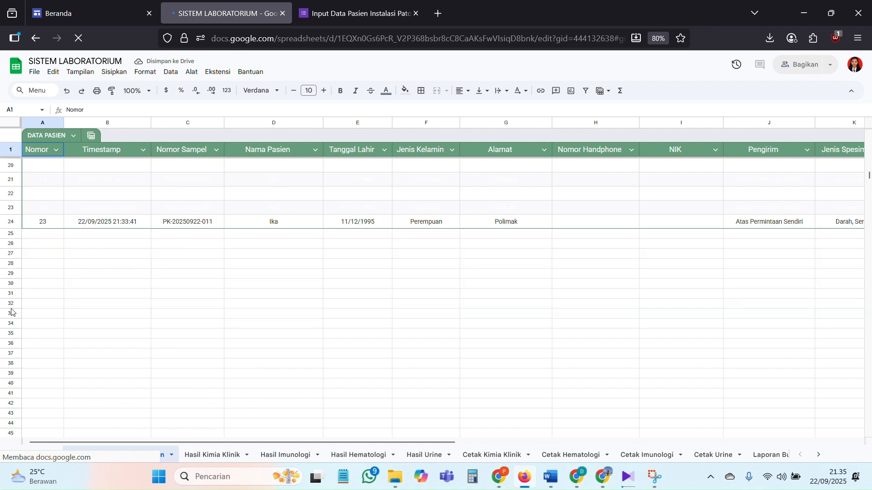
pyautogui.click(10, 220)
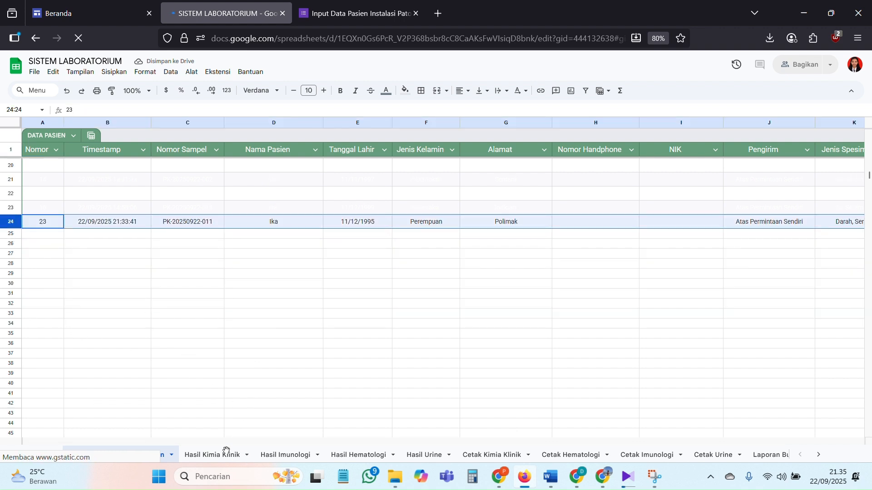
pyautogui.moveTo(221, 445); pyautogui.dragTo(598, 444)
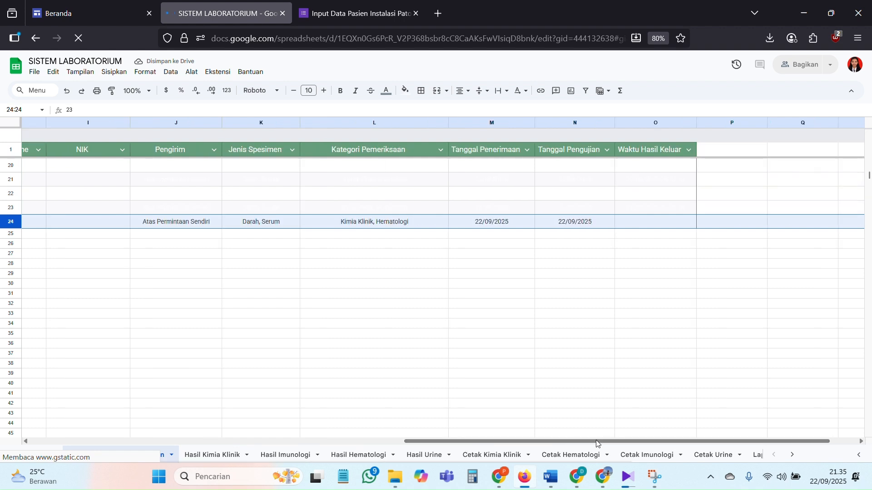
pyautogui.moveTo(598, 444); pyautogui.dragTo(138, 438)
pyautogui.click(211, 355)
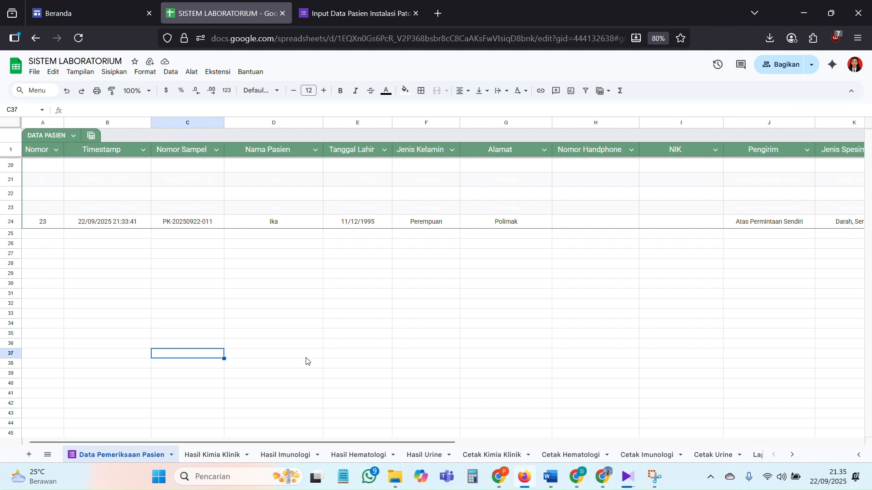
# Check the new patient's entry in the Hasil Kimia Klinik and Hasil Hematologi sheets
pyautogui.click(217, 456)
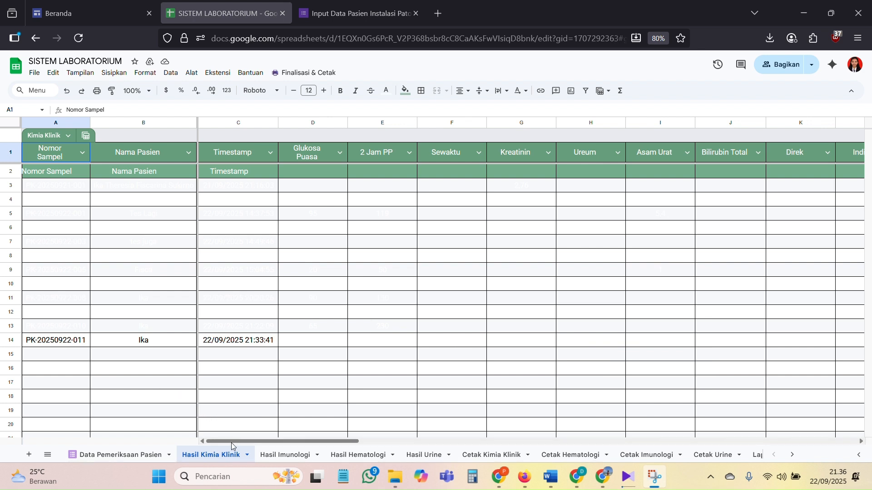
pyautogui.moveTo(232, 443); pyautogui.dragTo(209, 439)
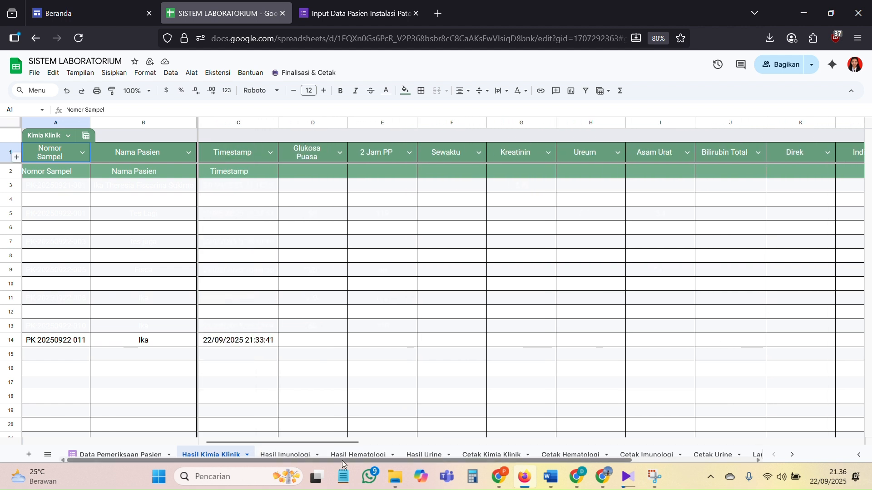
pyautogui.click(354, 454)
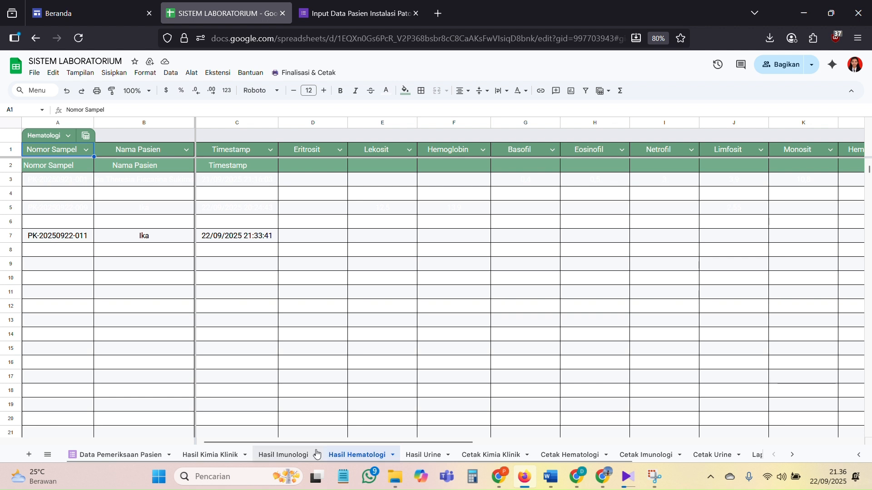
pyautogui.moveTo(256, 443); pyautogui.dragTo(230, 439)
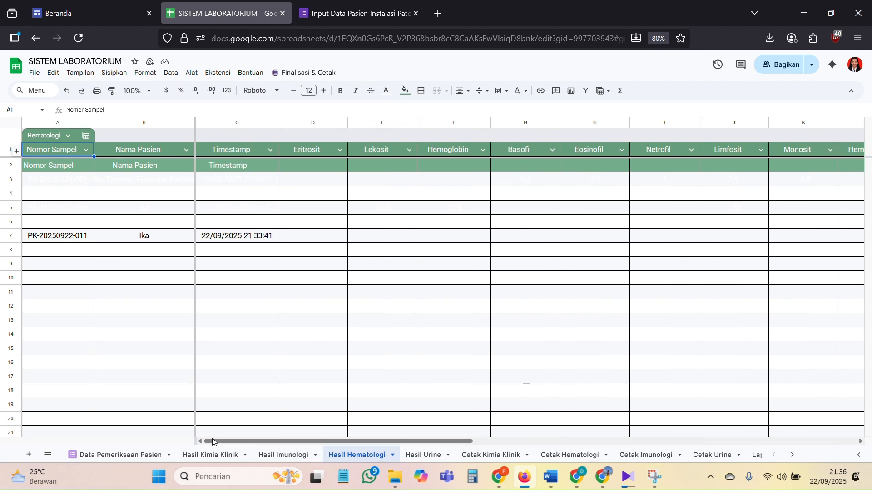
# In the Hasil Kimia Klinik sheet, enter 65 for Glukosa Puasa and 200 for 2 Jam PP in the new patient's row
pyautogui.click(215, 456)
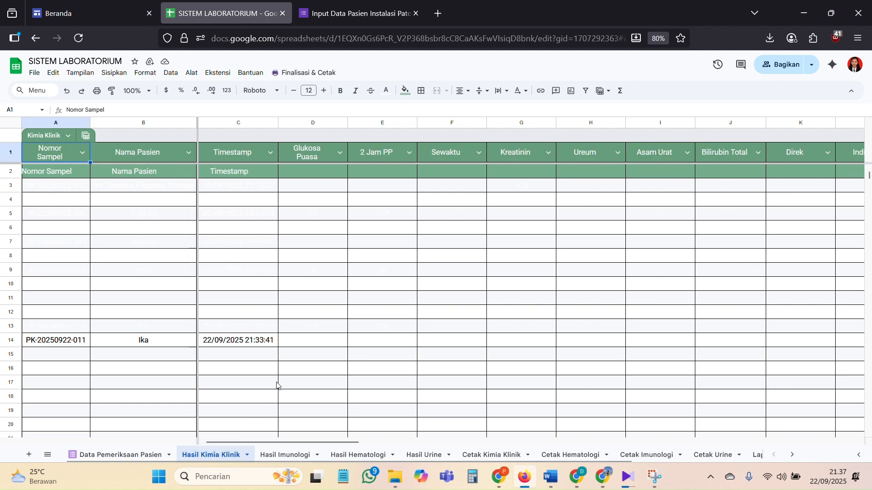
pyautogui.click(328, 345)
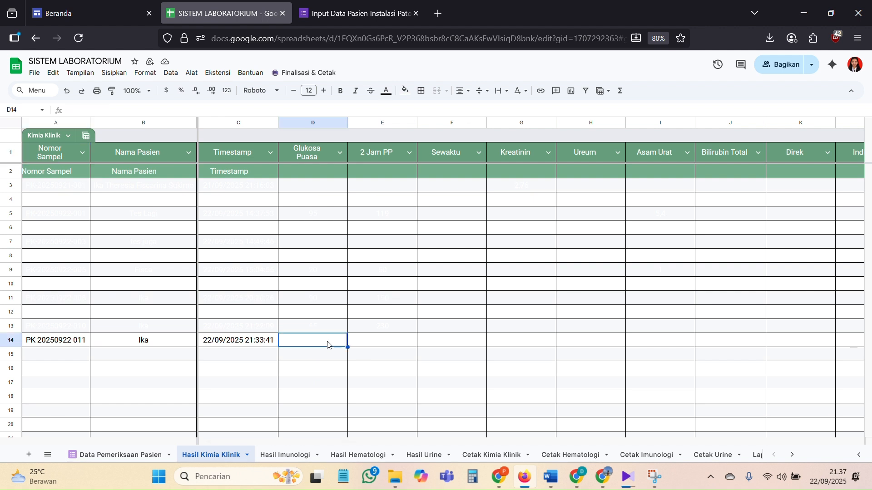
pyautogui.write('65')
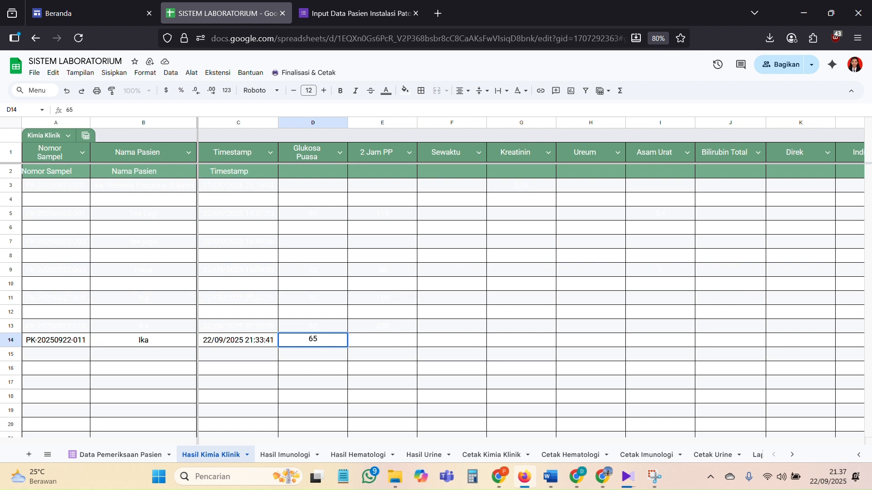
pyautogui.press('Tab')
pyautogui.write('200')
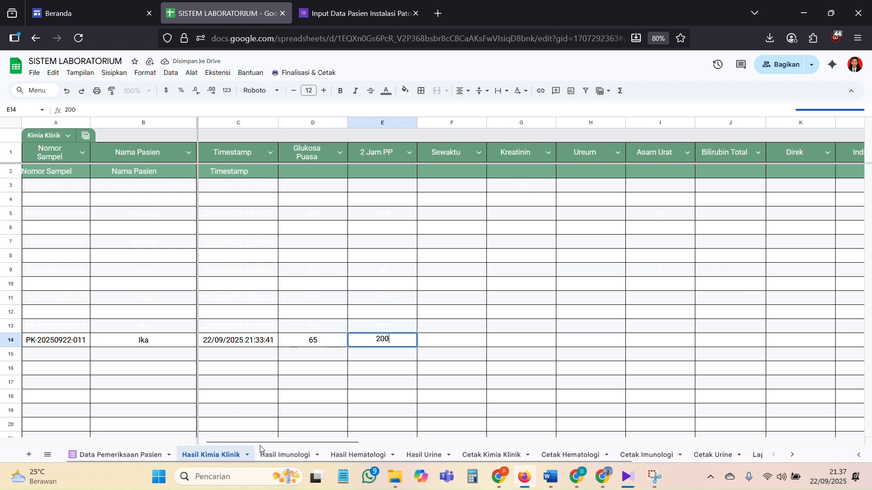
# Enter 230 for Cholesterol in the new patient's row of the Hasil Kimia Klinik sheet
pyautogui.moveTo(280, 441); pyautogui.dragTo(569, 438)
pyautogui.click(387, 341)
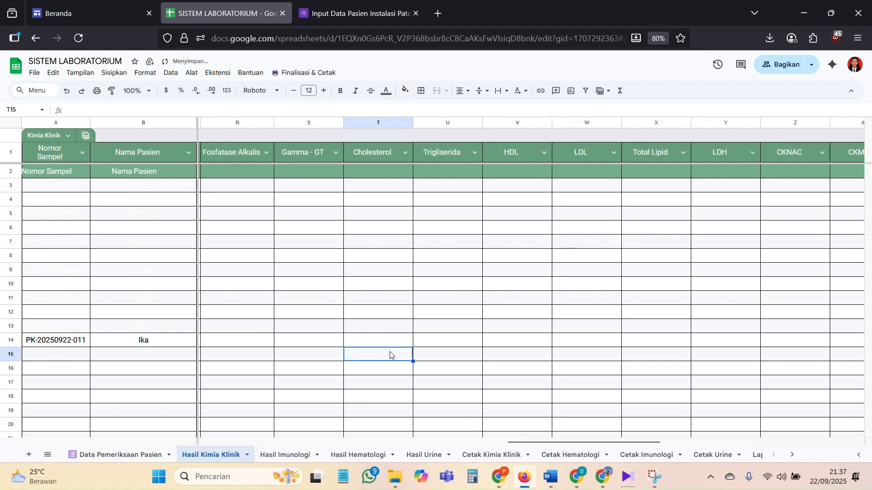
pyautogui.write('230')
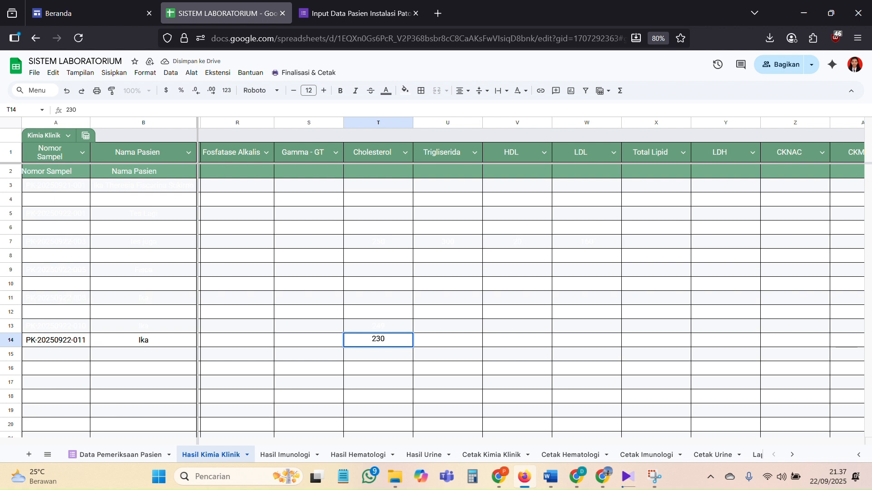
pyautogui.press('Return')
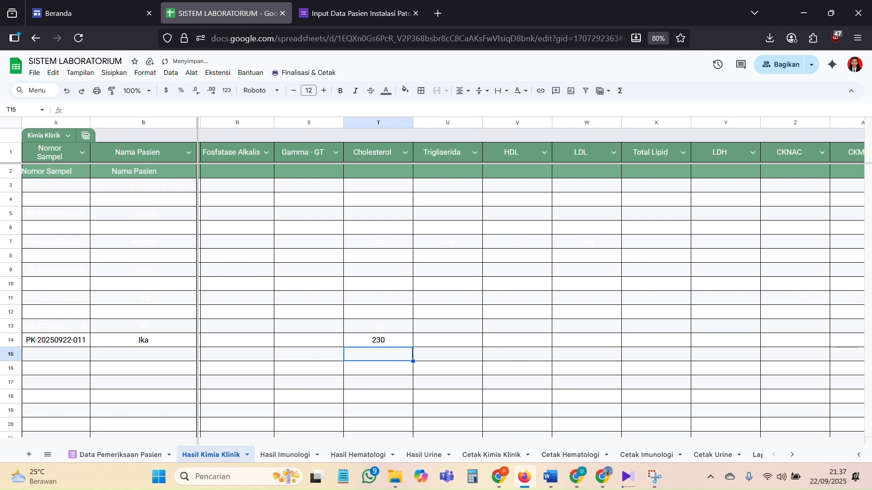
# In the Hasil Hematologi sheet, enter 12,6 for Lekosit and 11,5 for Hemoglobin in the new patient's row
pyautogui.click(362, 456)
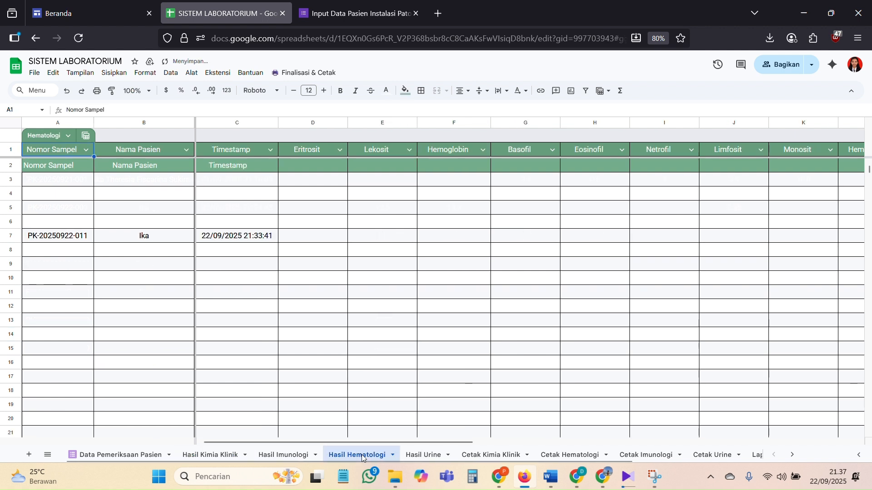
pyautogui.click(385, 239)
pyautogui.write('12,6')
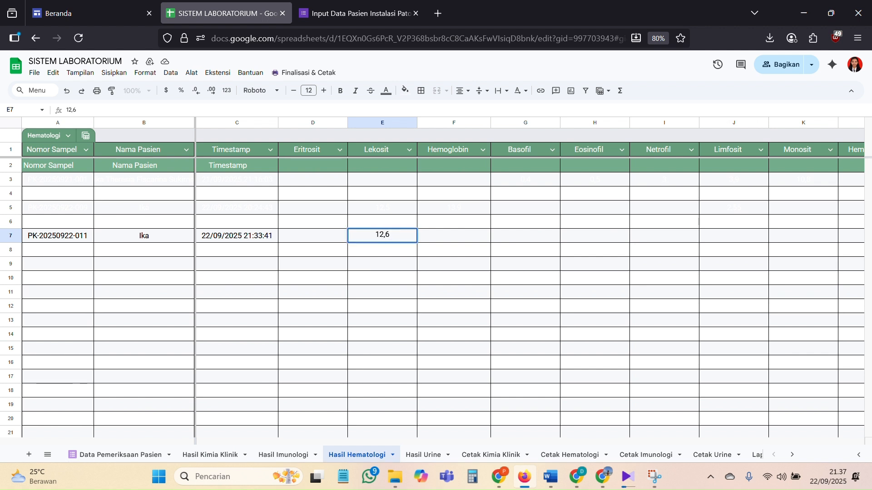
pyautogui.press('Tab')
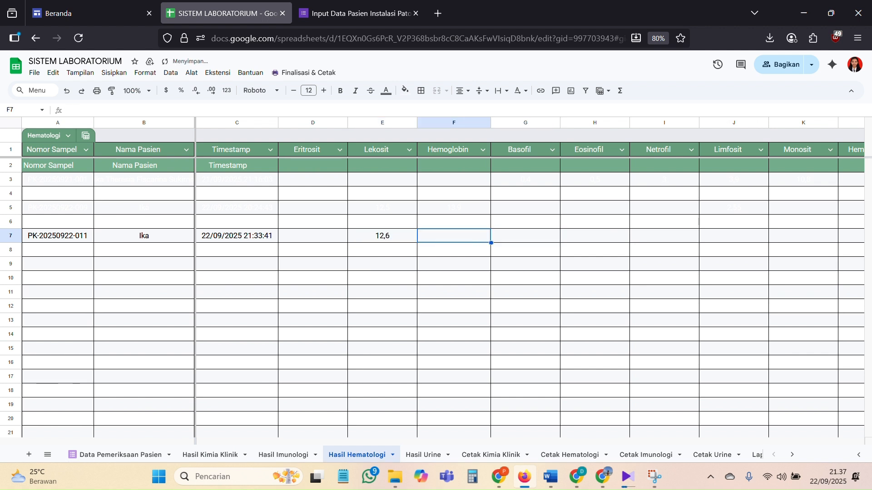
pyautogui.write('11,5')
pyautogui.press('Return')
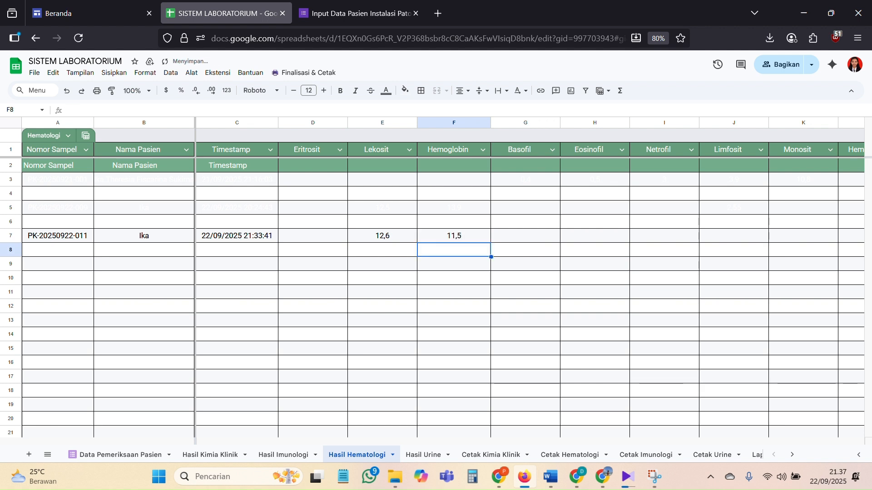
pyautogui.moveTo(345, 440); pyautogui.dragTo(423, 433)
pyautogui.click(218, 455)
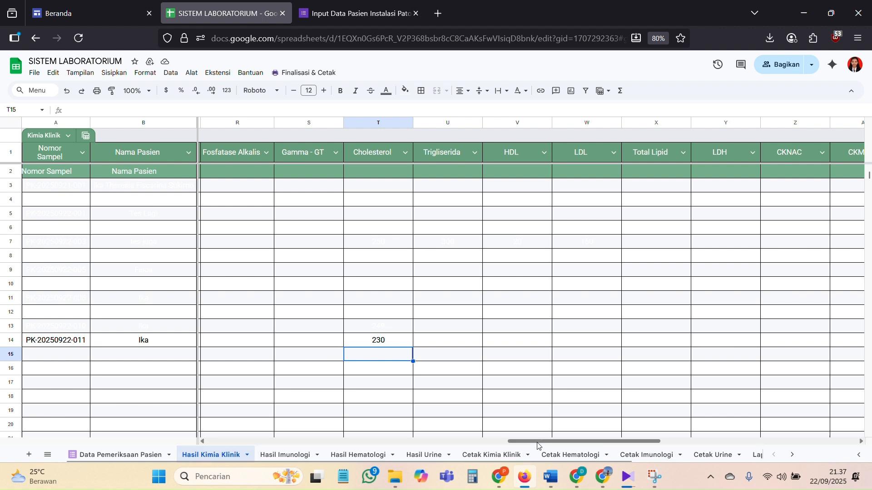
pyautogui.moveTo(540, 445); pyautogui.dragTo(580, 448)
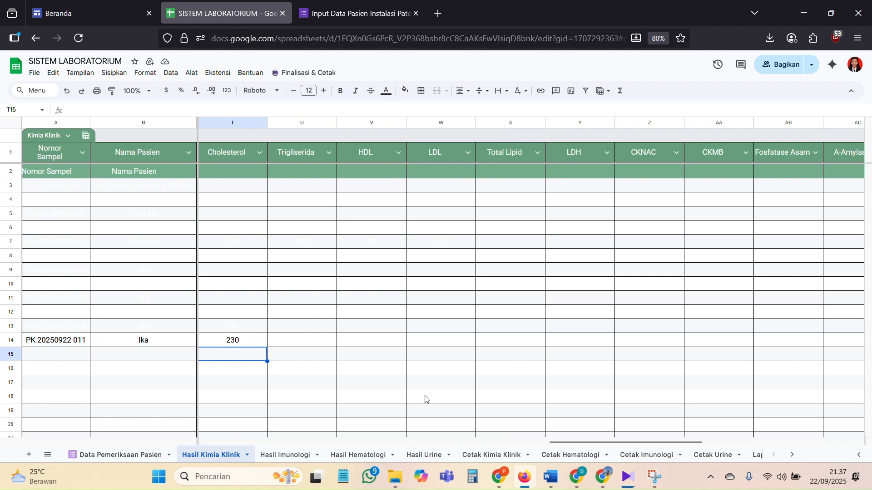
pyautogui.click(410, 389)
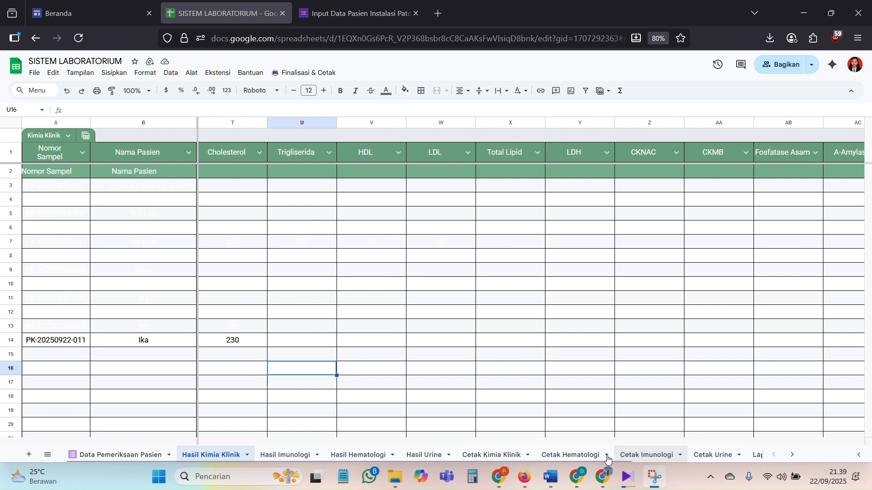
# Look up the patient's Nomor in Data Pemeriksaan Pasien and set INPUT NOMOR to 23 in the Cetak Kimia Klinik sheet
pyautogui.click(498, 455)
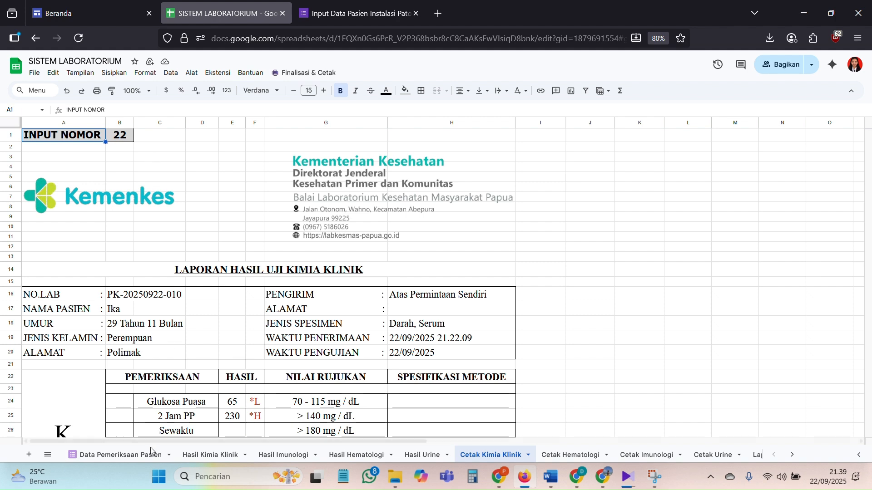
pyautogui.click(122, 455)
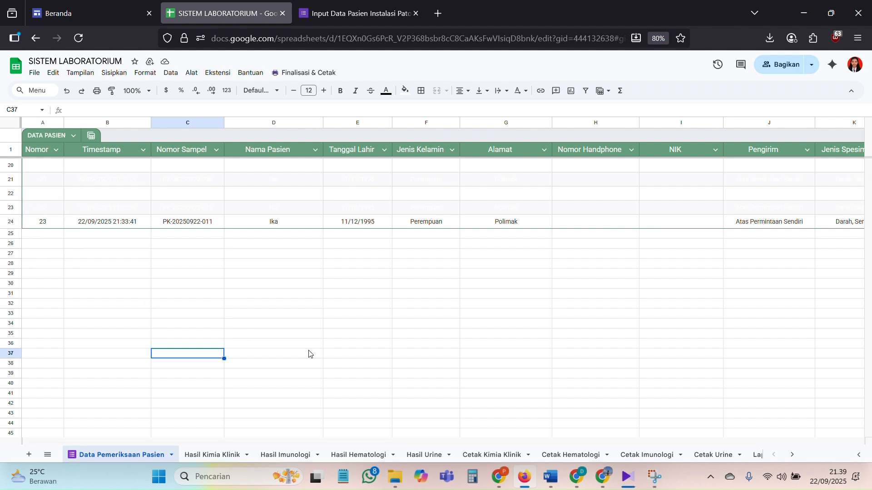
pyautogui.click(495, 455)
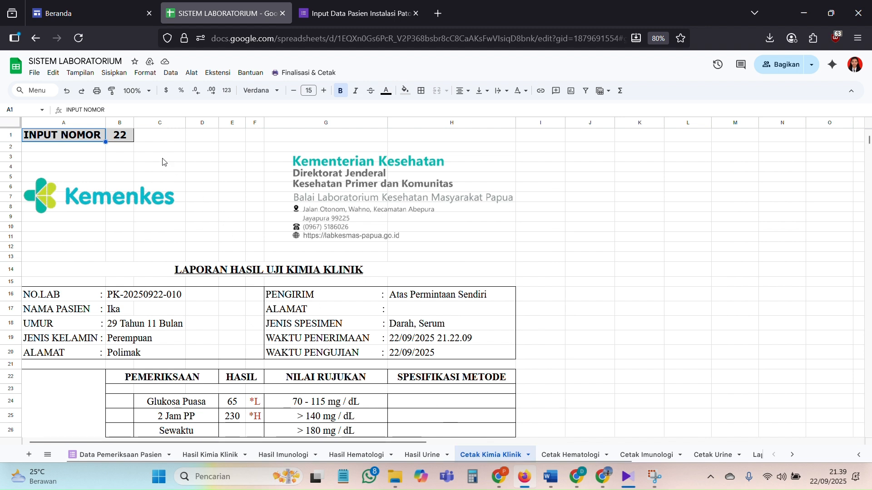
pyautogui.click(127, 138)
pyautogui.write('23')
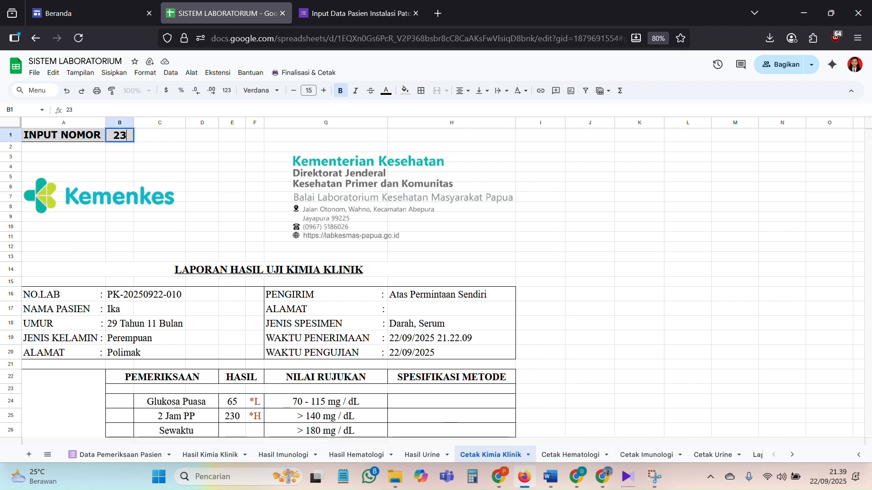
pyautogui.press('Return')
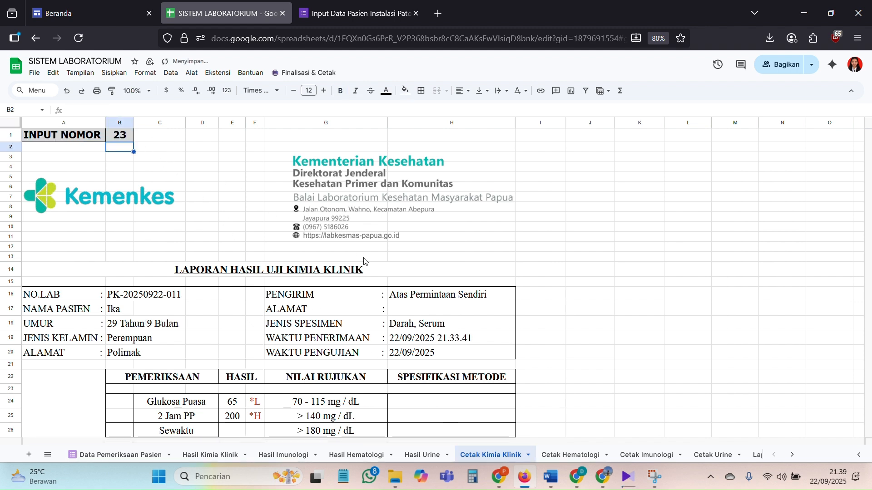
# Examine the clinical chemistry report's results, flags, reference values and signature section from top to end
pyautogui.scroll(-3, 345, 300)
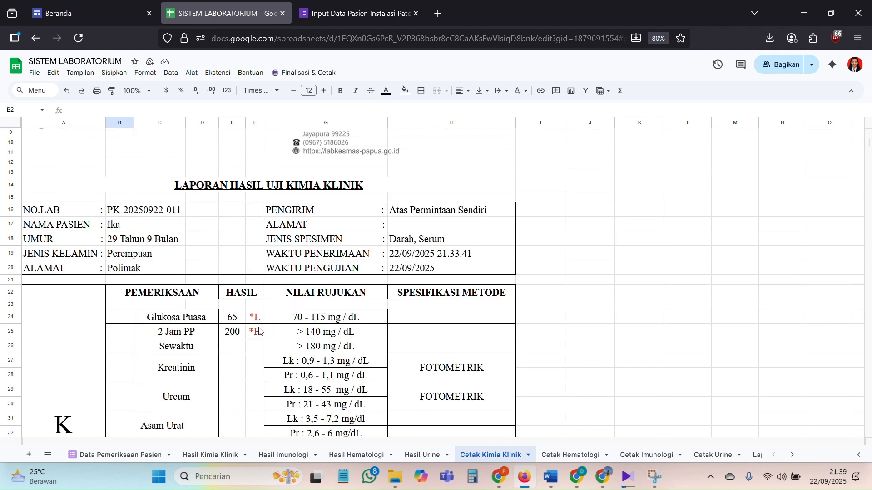
pyautogui.scroll(-1, 259, 334)
pyautogui.scroll(-4, 260, 335)
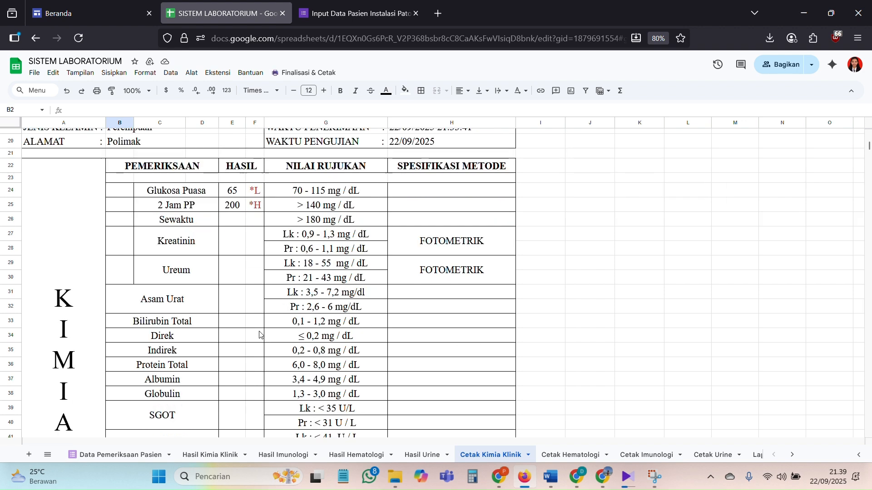
pyautogui.scroll(-8, 269, 345)
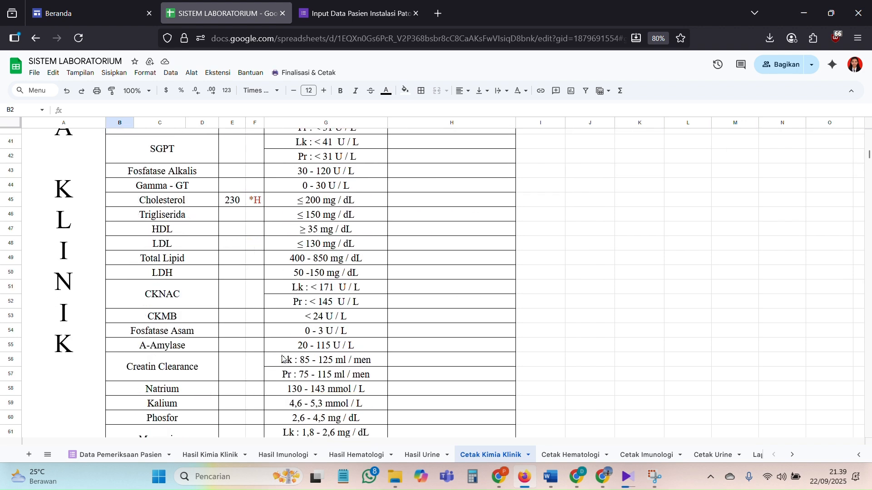
pyautogui.scroll(-2, 330, 371)
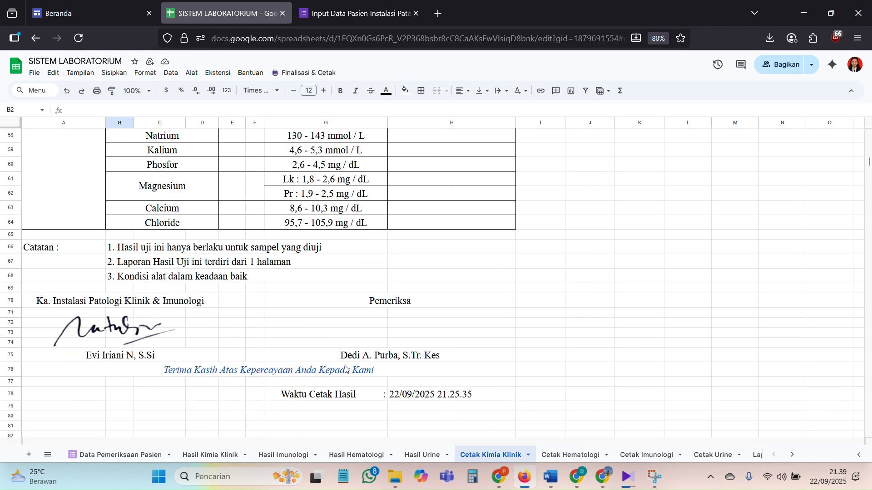
pyautogui.scroll(7, 346, 369)
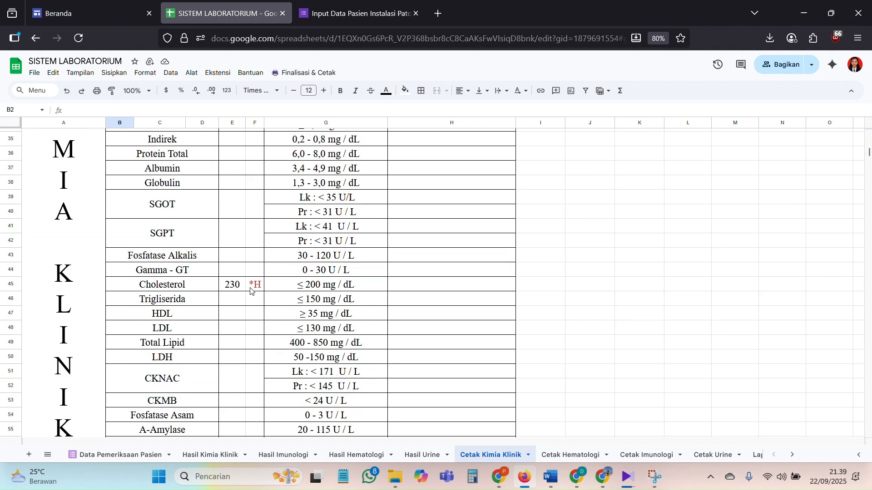
pyautogui.scroll(6, 282, 287)
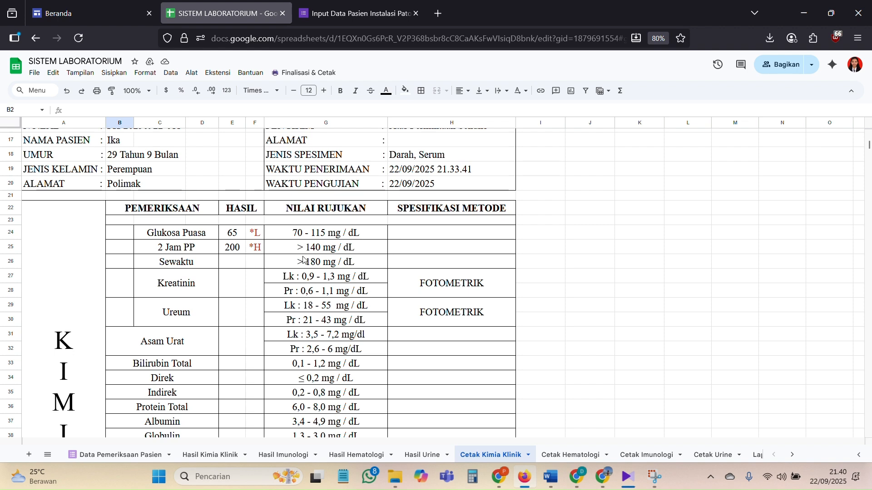
pyautogui.scroll(3, 304, 259)
pyautogui.scroll(3, 303, 259)
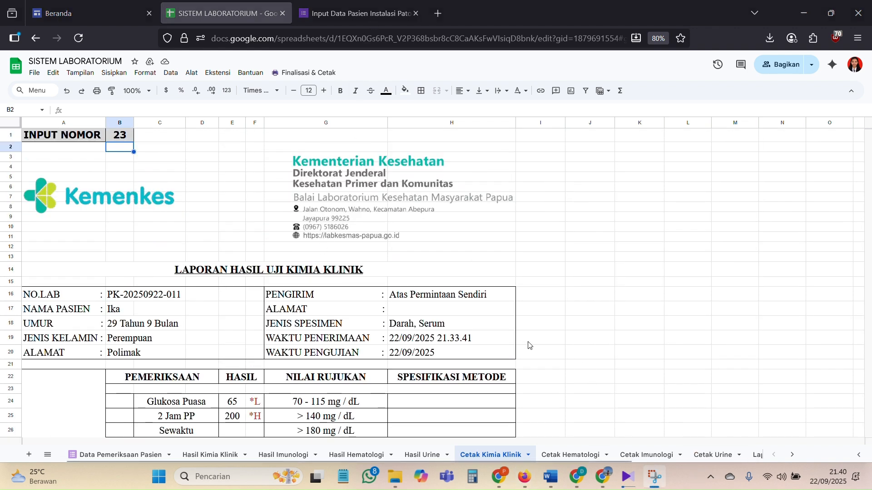
# Run Sematkan Waktu & Siap Cetak to stamp the print time on the Kimia Klinik report
pyautogui.click(307, 74)
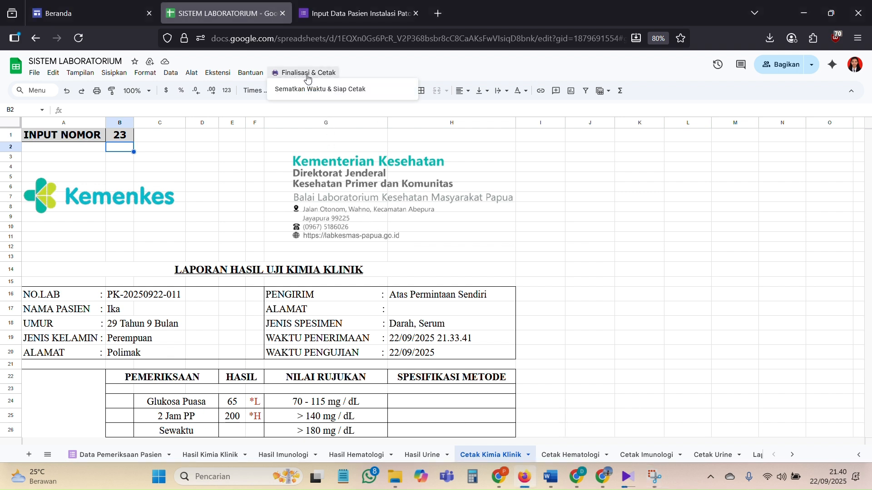
pyautogui.click(313, 89)
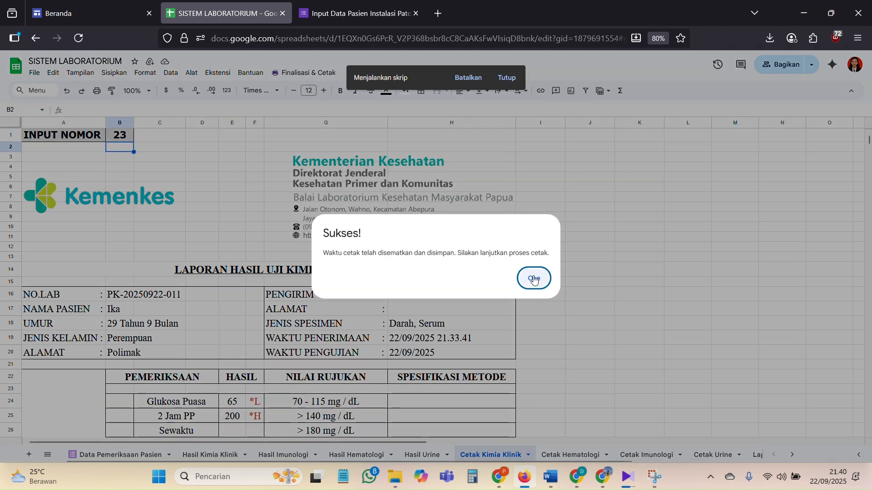
pyautogui.click(531, 289)
pyautogui.scroll(-3, 531, 317)
pyautogui.scroll(-12, 532, 325)
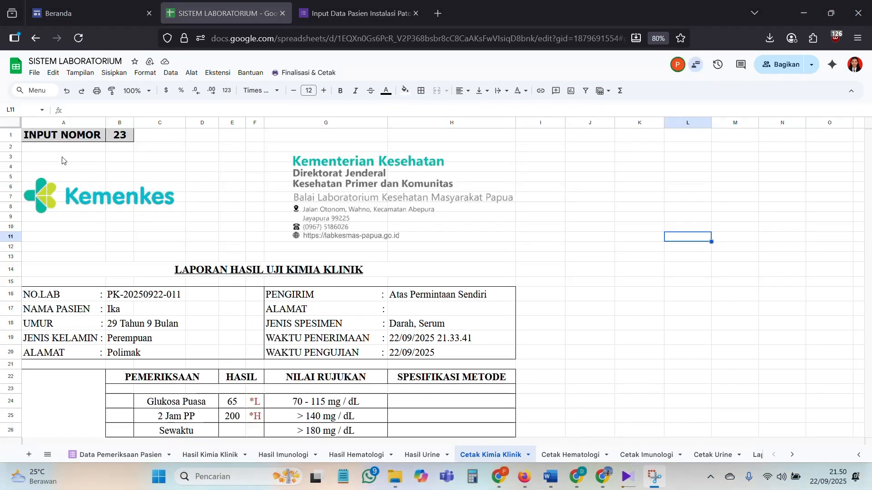
# Select the report range A3:H78 in Cetak Kimia Klinik and open its print settings
pyautogui.click(56, 158)
pyautogui.moveTo(57, 158); pyautogui.dragTo(443, 458)
pyautogui.moveTo(447, 417); pyautogui.dragTo(450, 406)
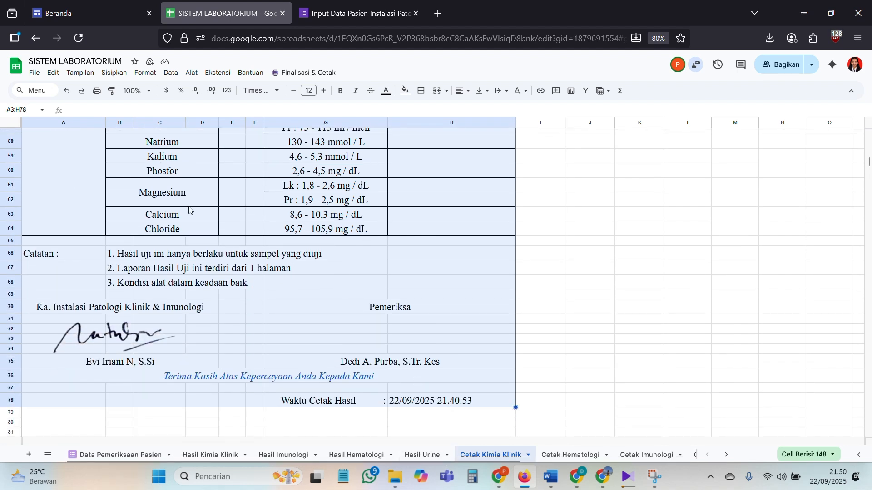
pyautogui.click(37, 76)
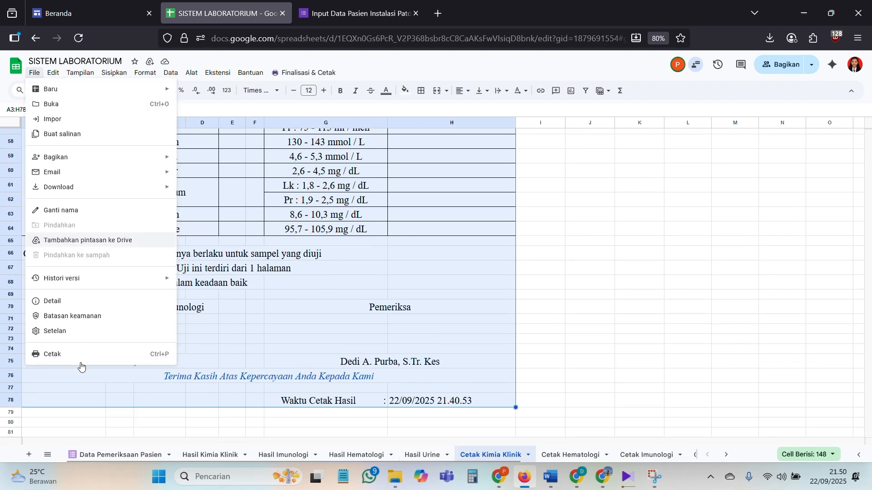
pyautogui.click(92, 350)
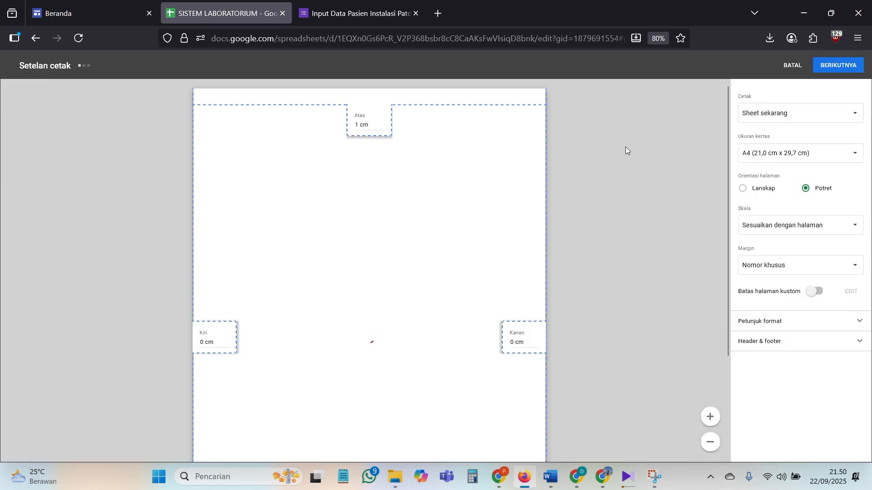
# Limit the printout to the selected cells A3:H78 and use the Sesuaikan dengan halaman scale
pyautogui.click(778, 117)
pyautogui.click(786, 143)
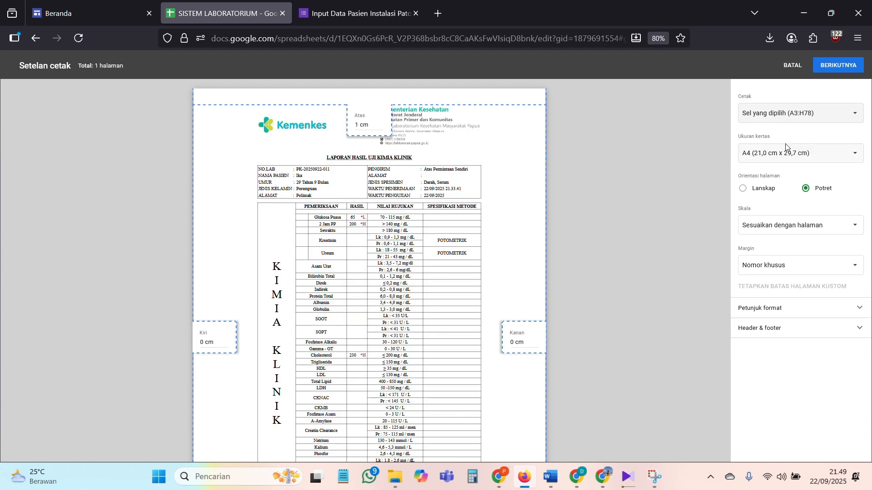
pyautogui.click(787, 231)
pyautogui.click(790, 227)
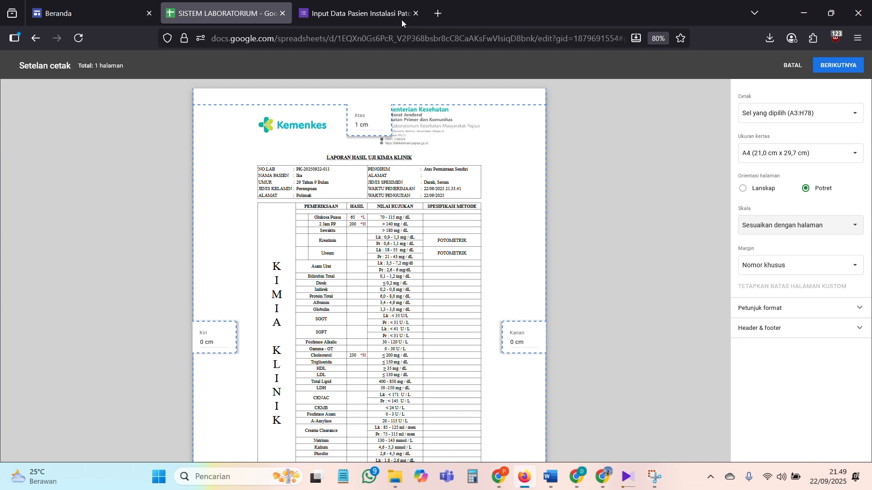
pyautogui.click(787, 231)
pyautogui.click(787, 229)
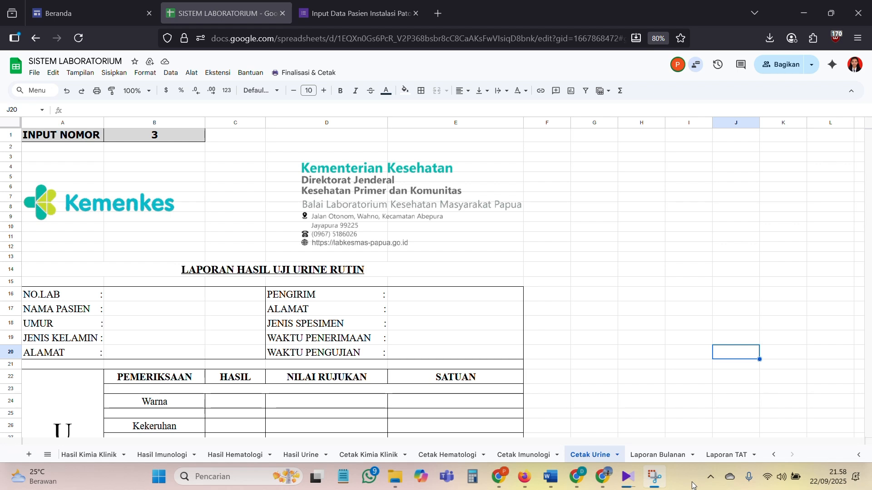
# In the Laporan Bulanan sheet, choose September as Bulan and 2025 as Tahun for the monthly recap
pyautogui.click(663, 457)
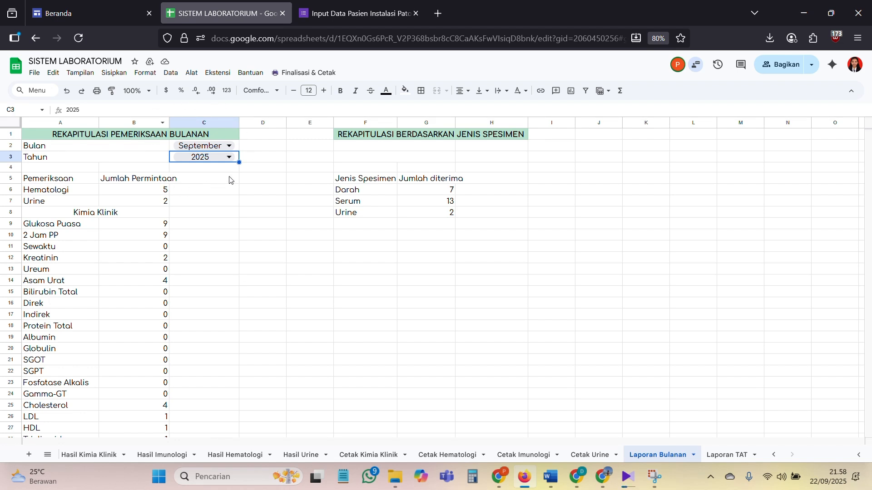
pyautogui.click(226, 146)
pyautogui.click(226, 146)
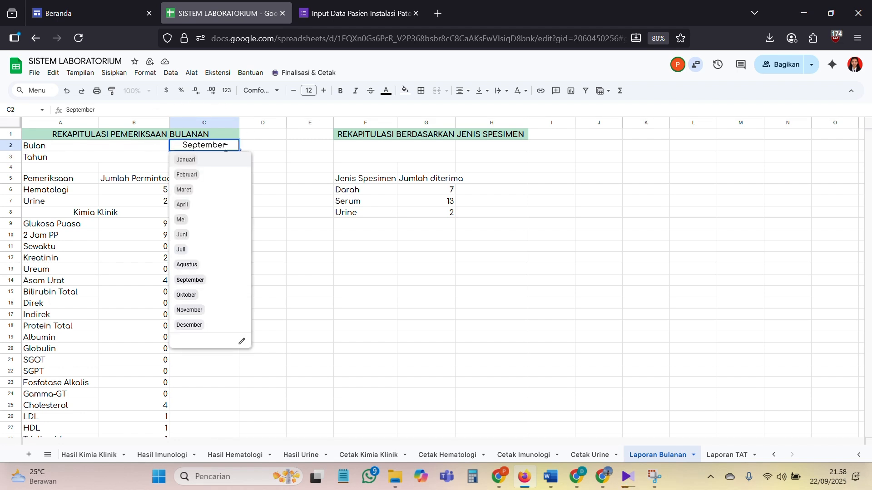
pyautogui.click(196, 281)
pyautogui.click(224, 157)
pyautogui.click(224, 157)
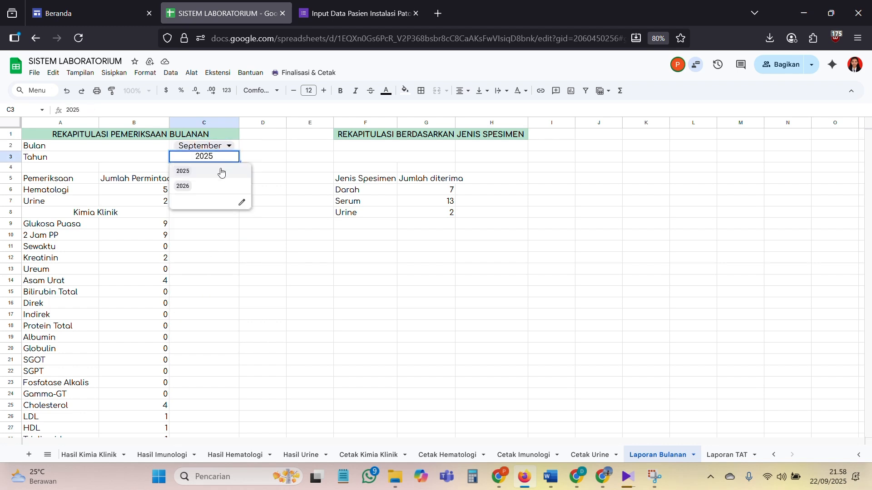
pyautogui.click(221, 171)
pyautogui.click(221, 181)
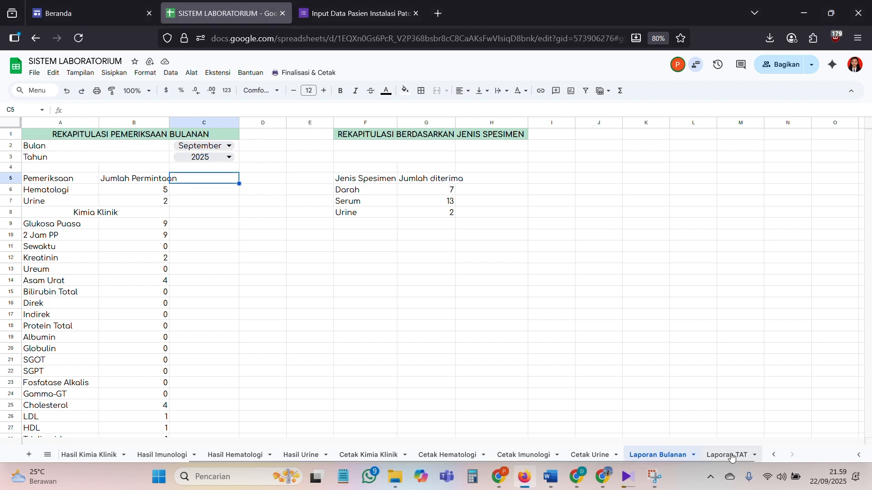
# In the Laporan TAT sheet, choose September as Bulan and try 2026 as Tahun before setting it to 2025
pyautogui.click(732, 455)
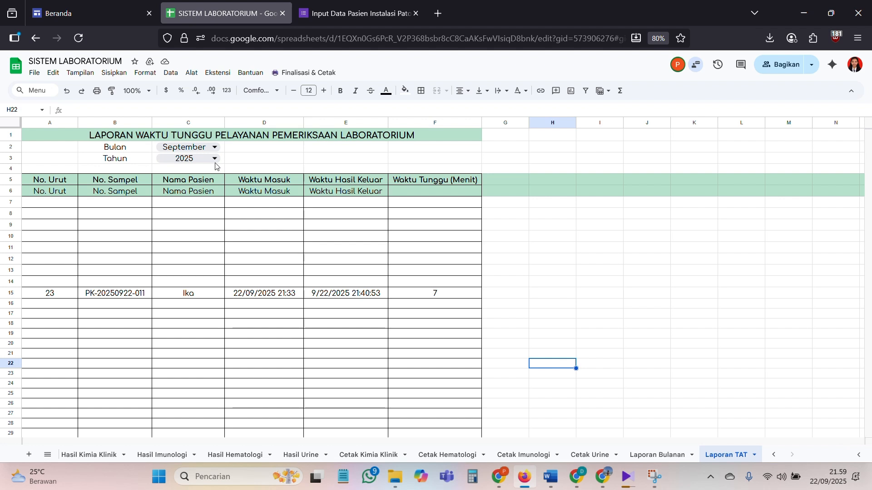
pyautogui.doubleClick(207, 147)
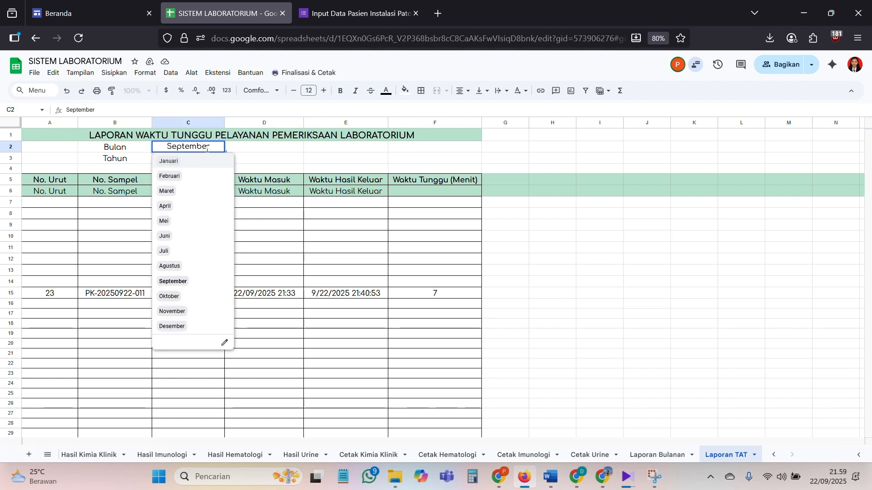
pyautogui.click(188, 281)
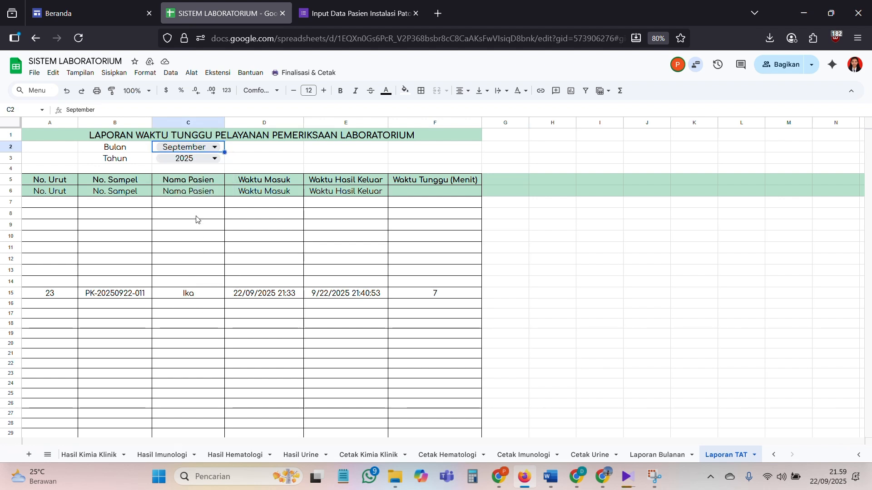
pyautogui.click(201, 160)
pyautogui.click(195, 188)
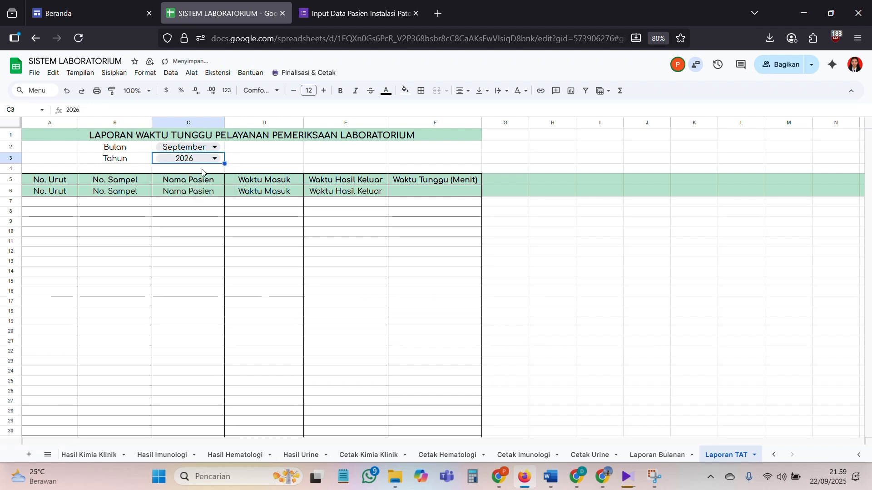
pyautogui.doubleClick(202, 159)
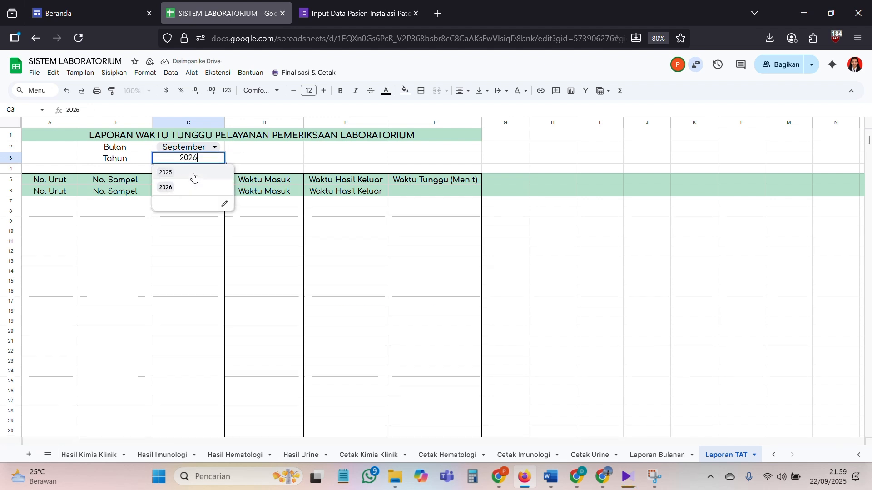
pyautogui.click(194, 173)
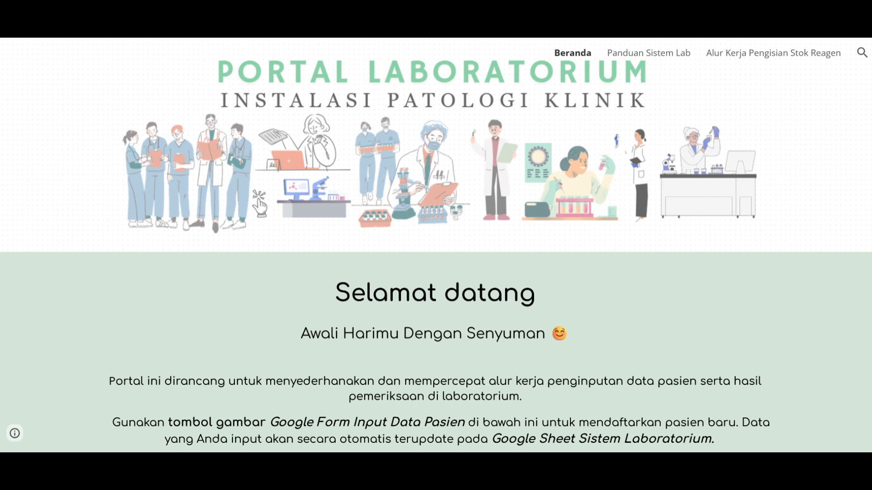
pyautogui.scroll(-10, 436, 246)
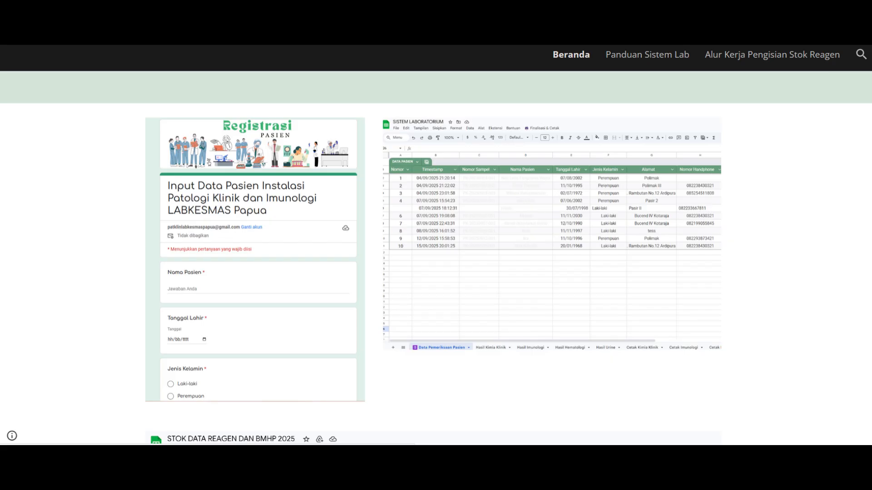